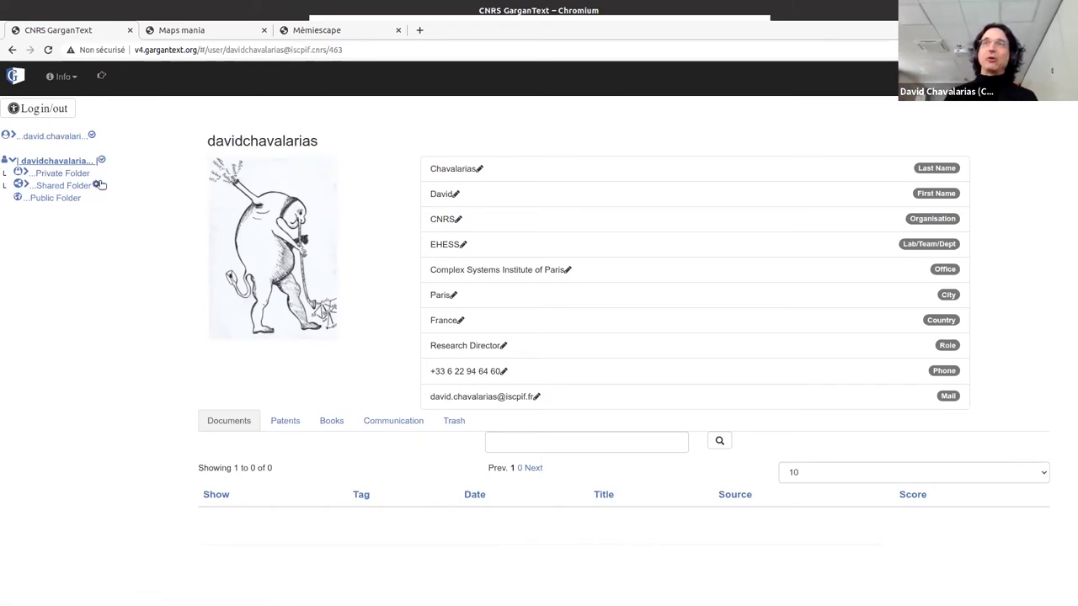
Step: Add a corpus node named BPA inside the environment and health folder of the Private Folder
{"action": "left_click", "coordinate": [24, 172]}
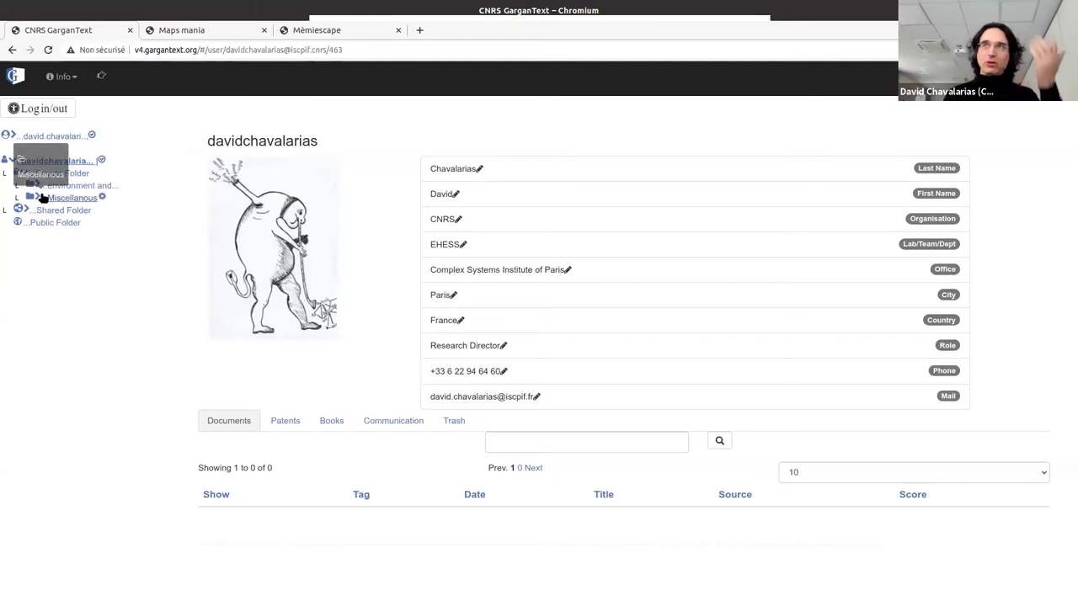
{"action": "left_click", "coordinate": [34, 185]}
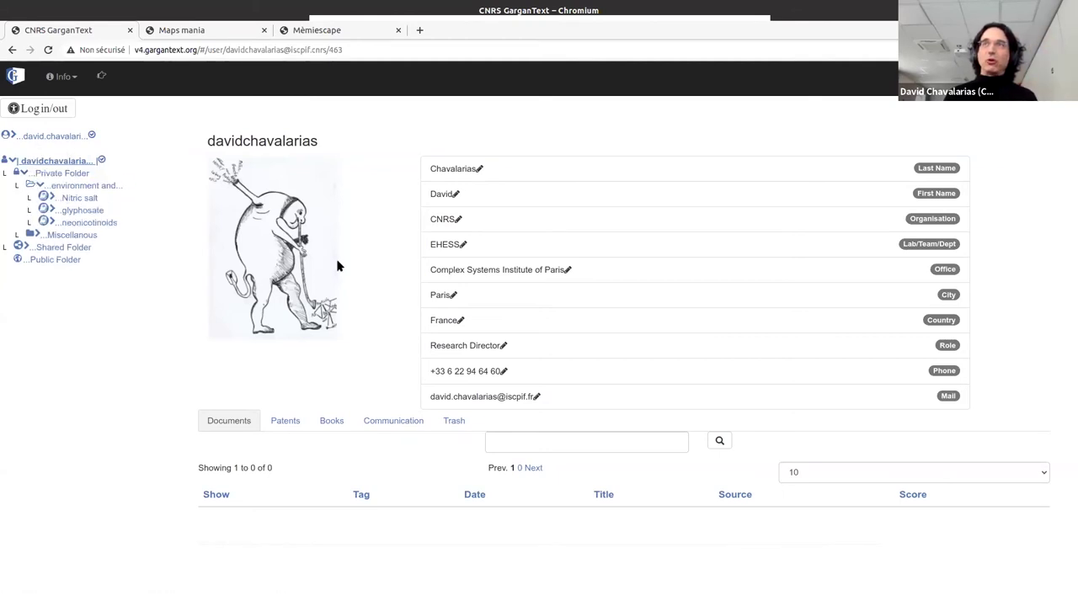
{"action": "left_click_drag", "start_coordinate": [91, 235], "coordinate": [128, 185]}
{"action": "left_click", "coordinate": [128, 185]}
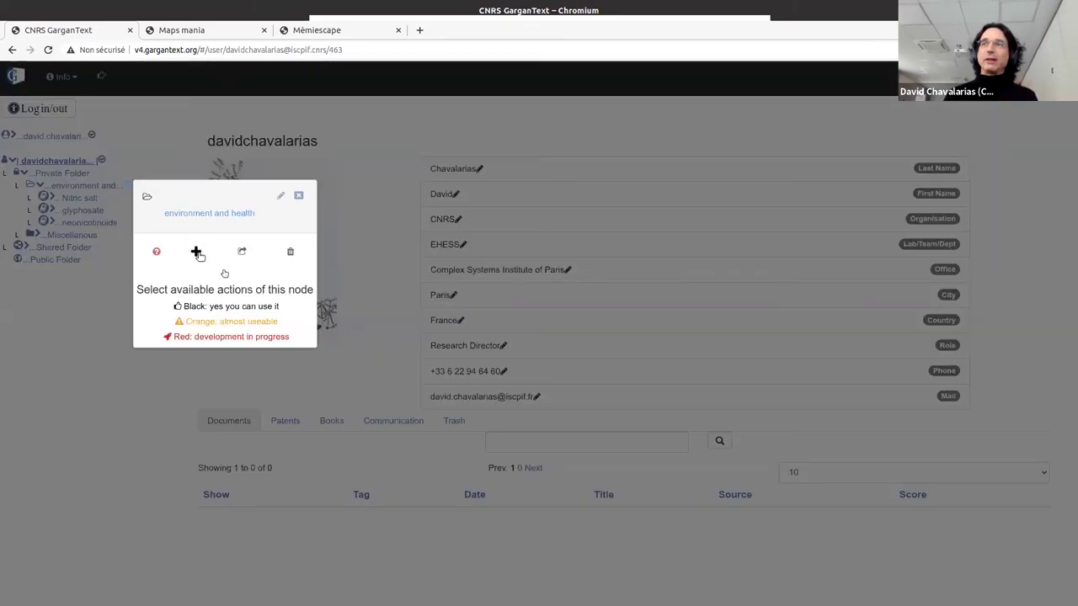
{"action": "left_click", "coordinate": [195, 251]}
{"action": "left_click_drag", "start_coordinate": [215, 329], "coordinate": [140, 325]}
{"action": "type", "text": "BPA"}
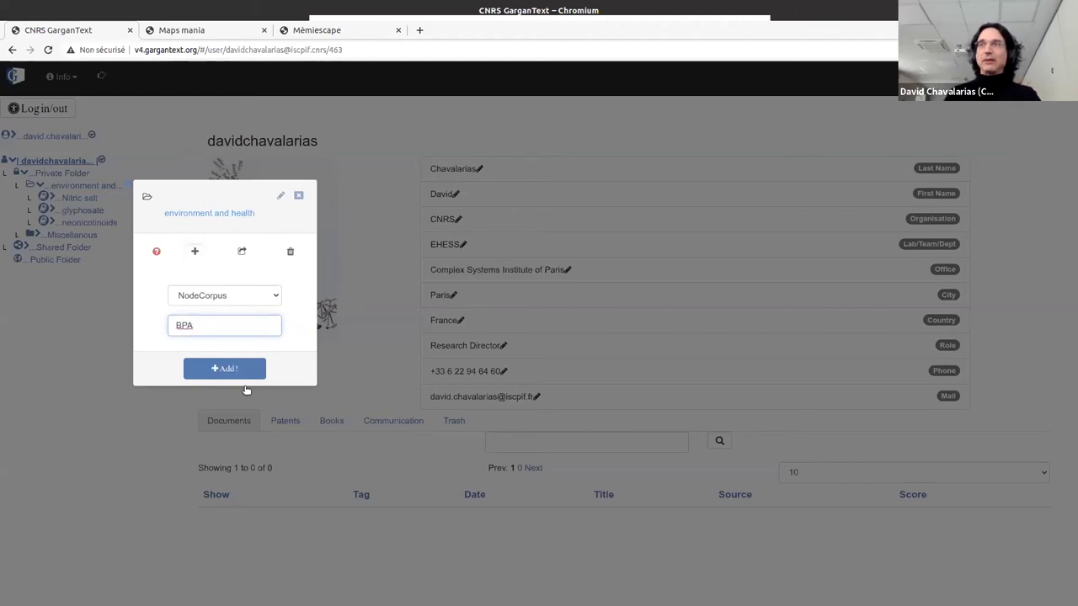
{"action": "left_click", "coordinate": [221, 368]}
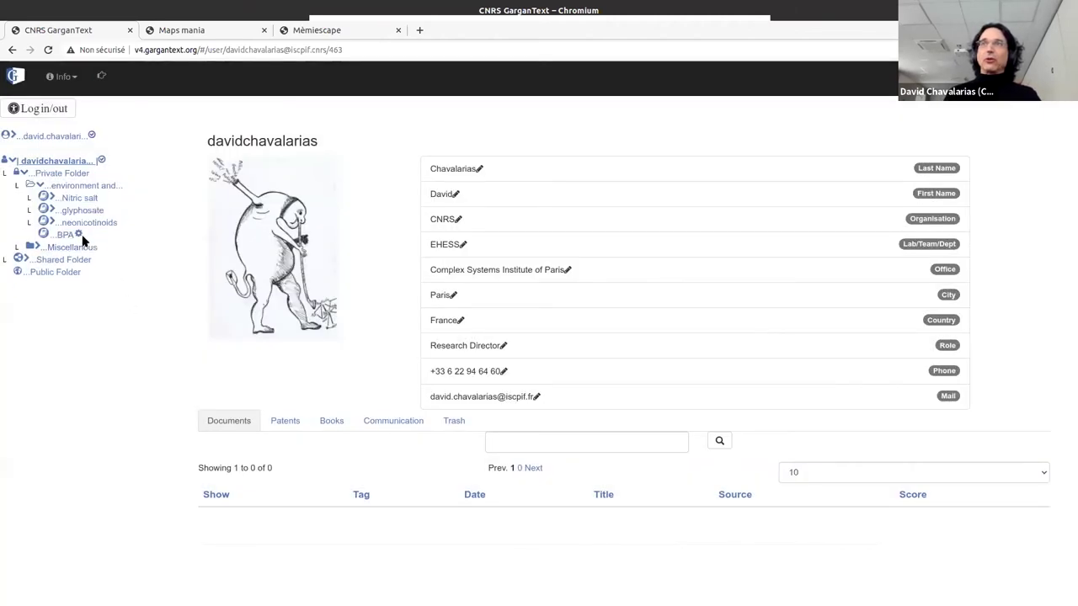
Step: Prepare a search for "bpa" in the external IsTex database from the new BPA corpus
{"action": "left_click", "coordinate": [79, 236]}
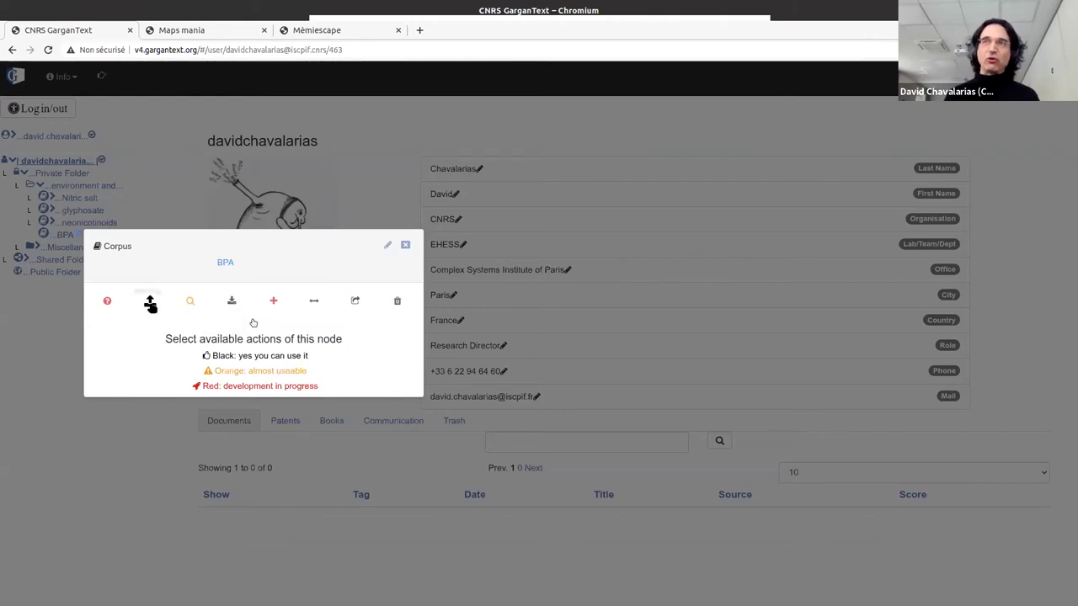
{"action": "left_click", "coordinate": [150, 302]}
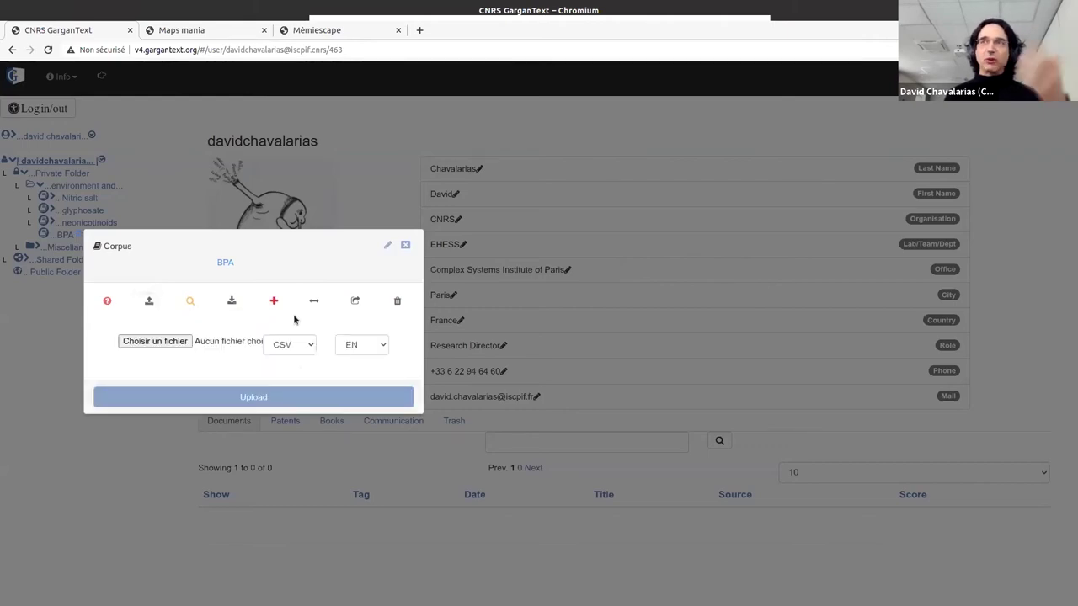
{"action": "left_click", "coordinate": [193, 304]}
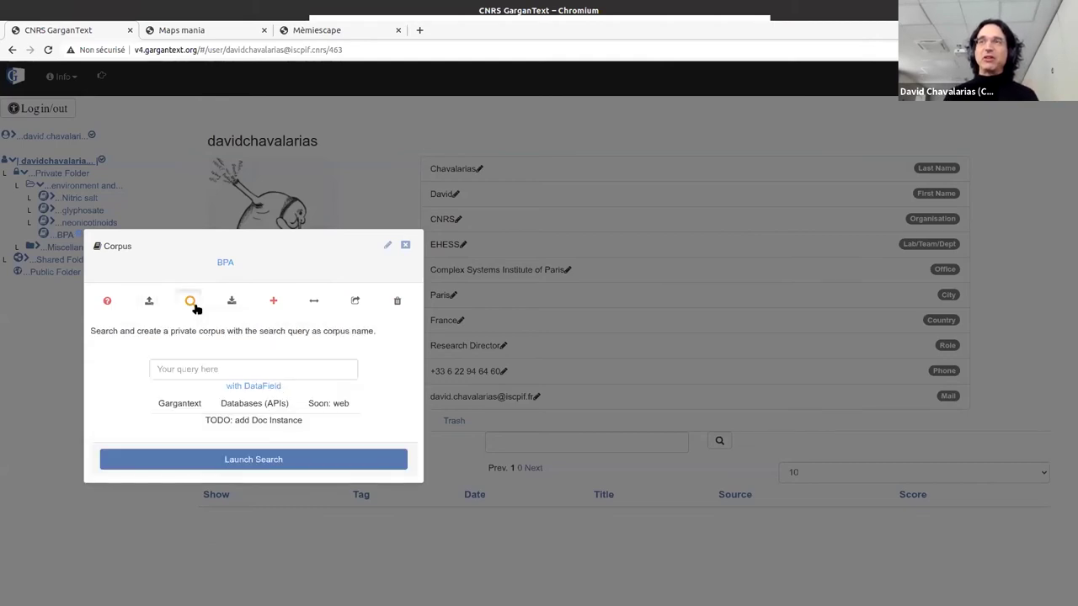
{"action": "left_click", "coordinate": [212, 371]}
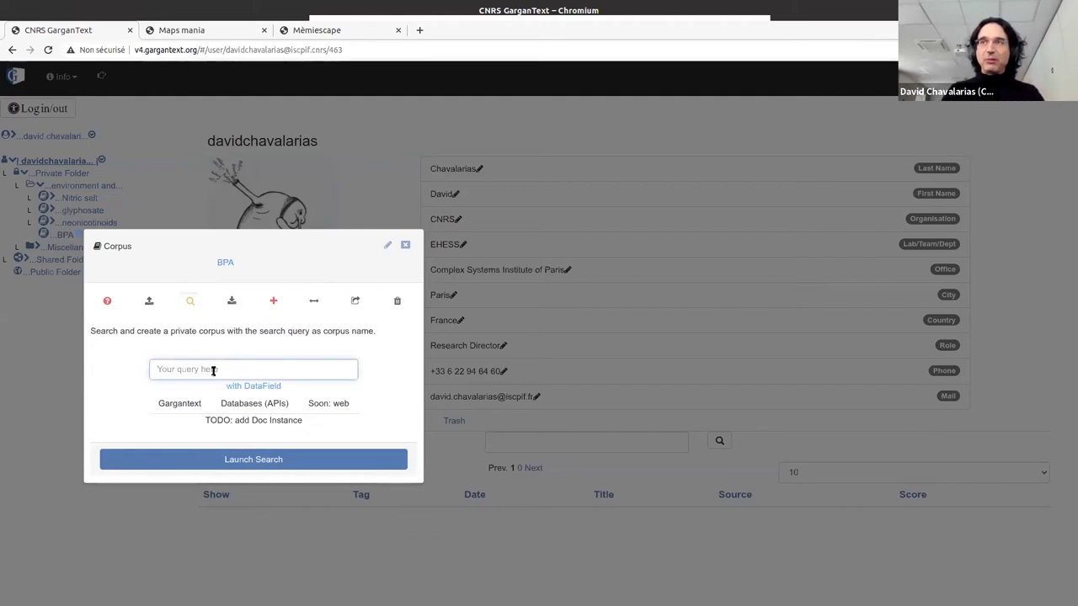
{"action": "type", "text": "B"}
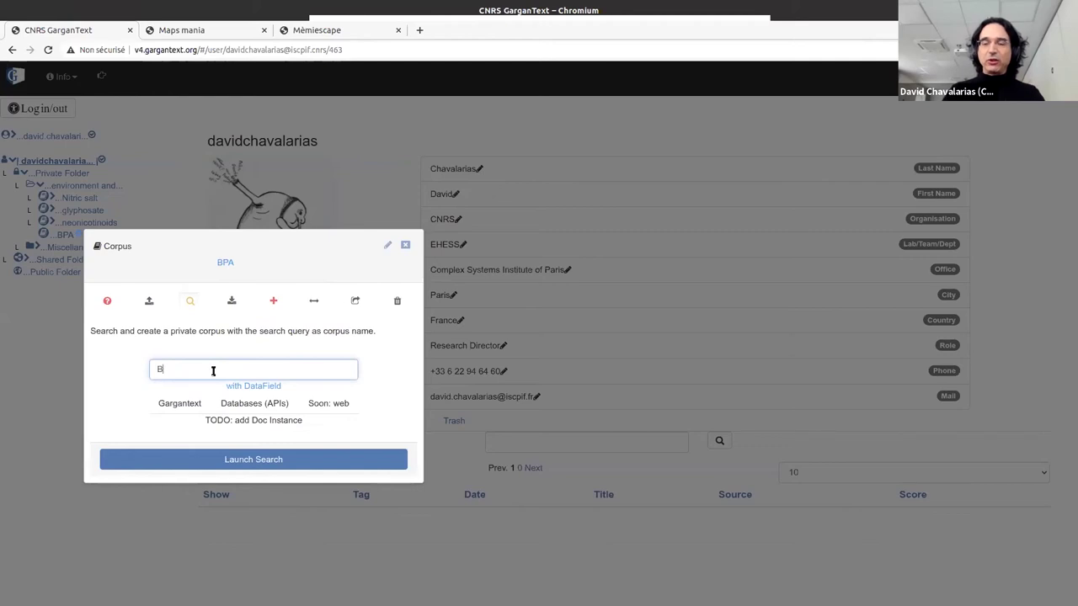
{"action": "key", "text": "BackSpace"}
{"action": "type", "text": "bpa"}
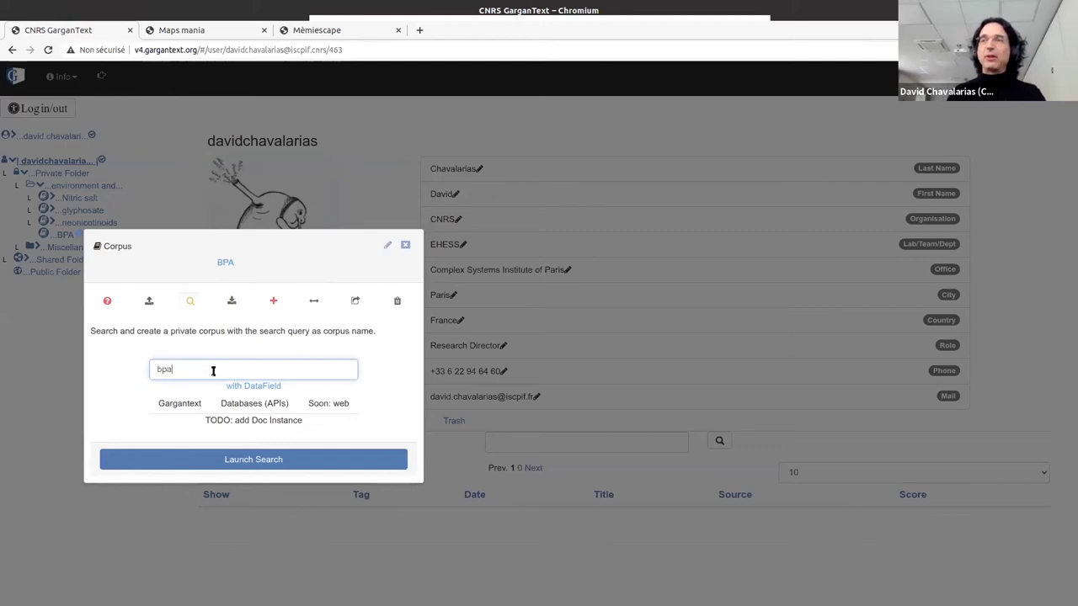
{"action": "left_click", "coordinate": [244, 403]}
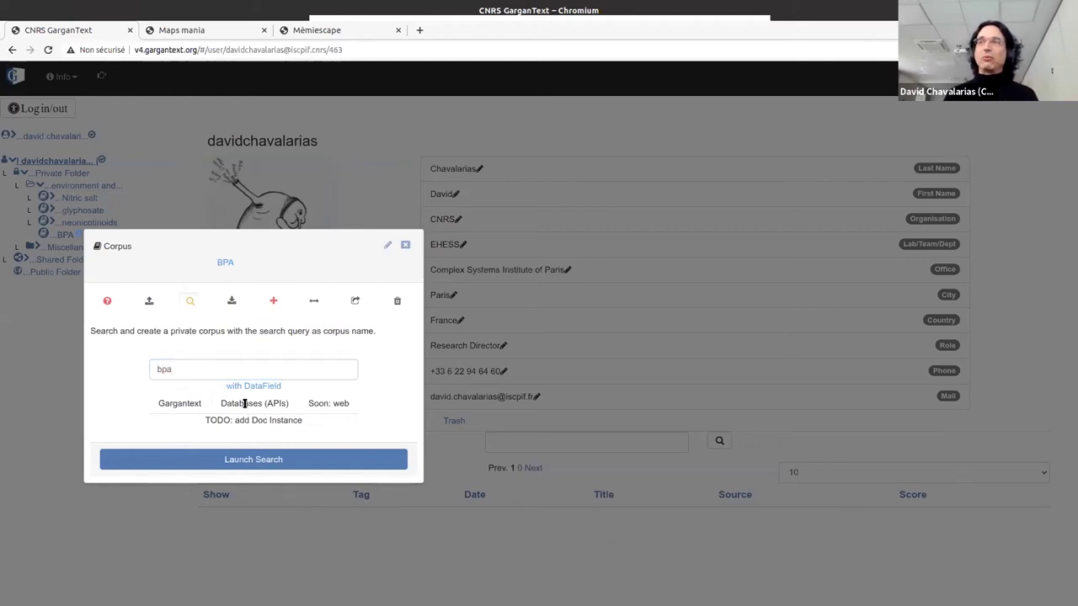
{"action": "left_click", "coordinate": [244, 404]}
{"action": "left_click", "coordinate": [260, 450]}
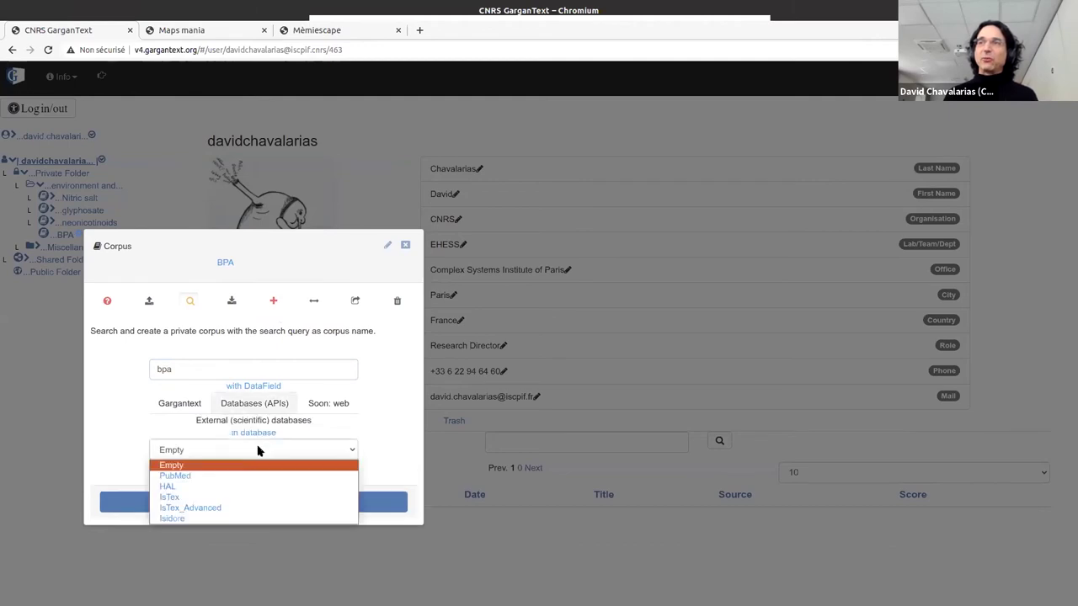
{"action": "left_click", "coordinate": [231, 497]}
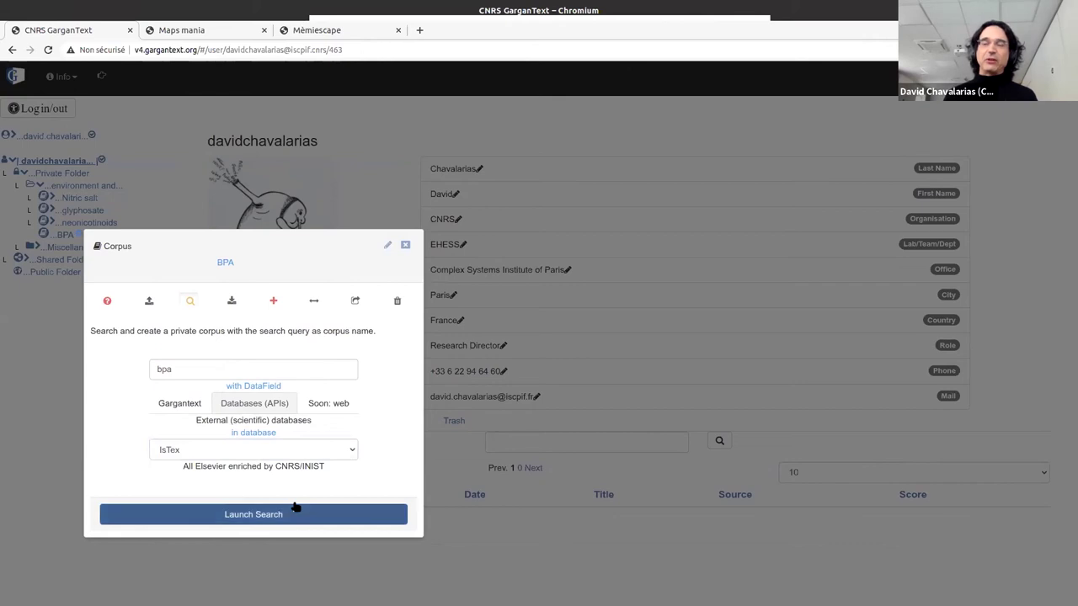
Step: Try the IsTex_Advanced database for the bpa query, and close the corpus dialog without launching a search
{"action": "left_click", "coordinate": [206, 450]}
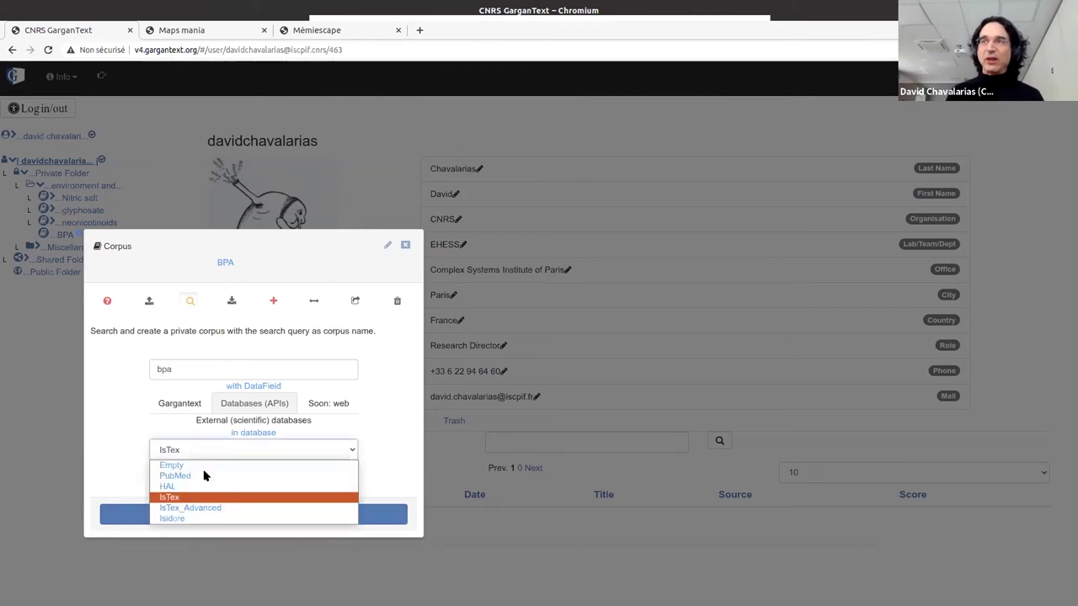
{"action": "left_click", "coordinate": [211, 508]}
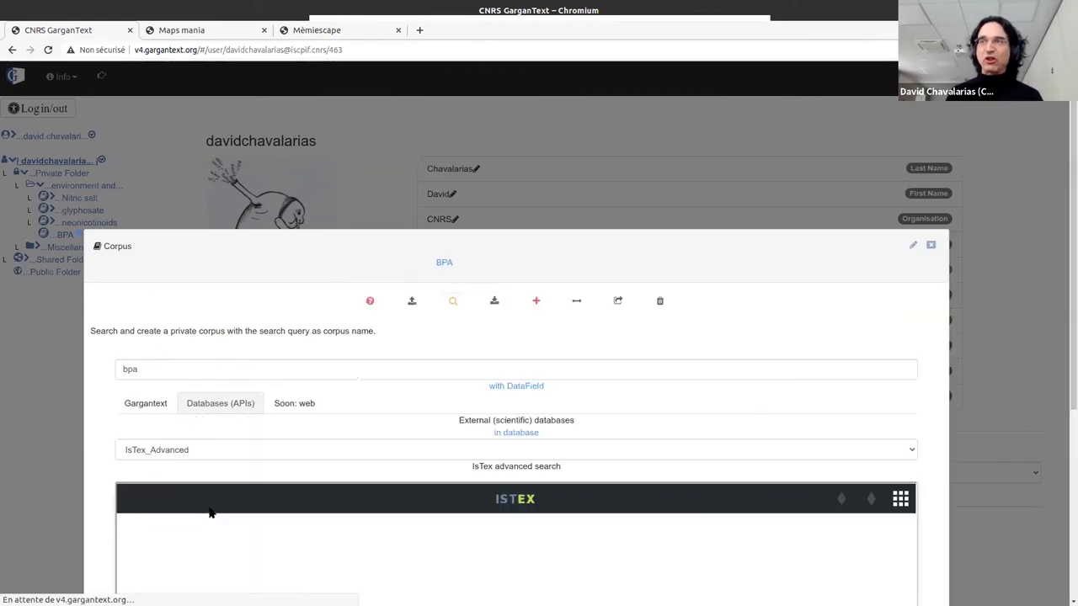
{"action": "scroll", "coordinate": [882, 441], "scroll_direction": "down", "scroll_amount": 5}
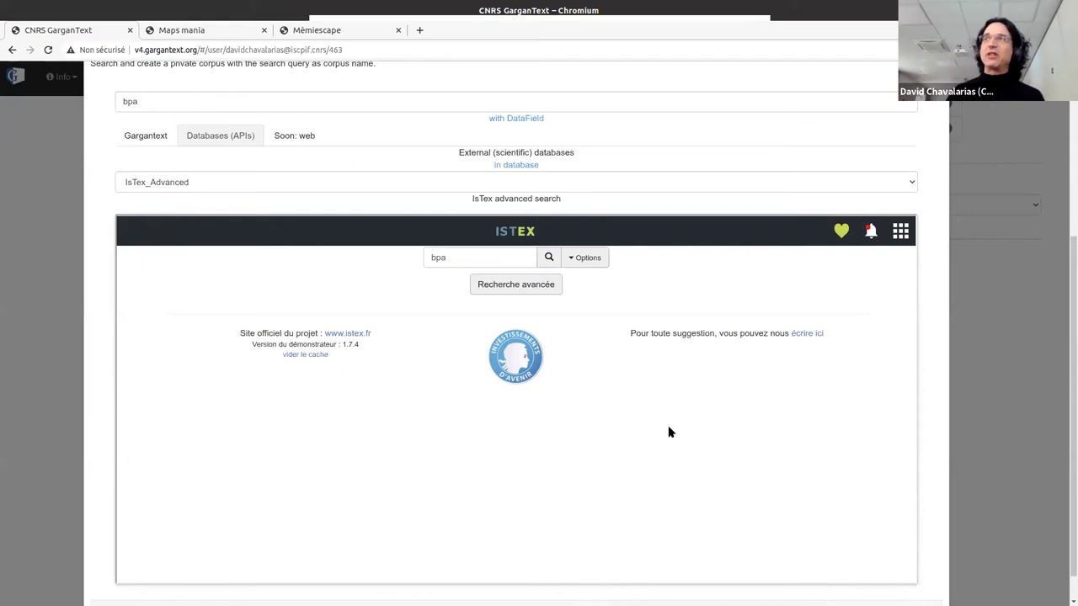
{"action": "left_click", "coordinate": [206, 139]}
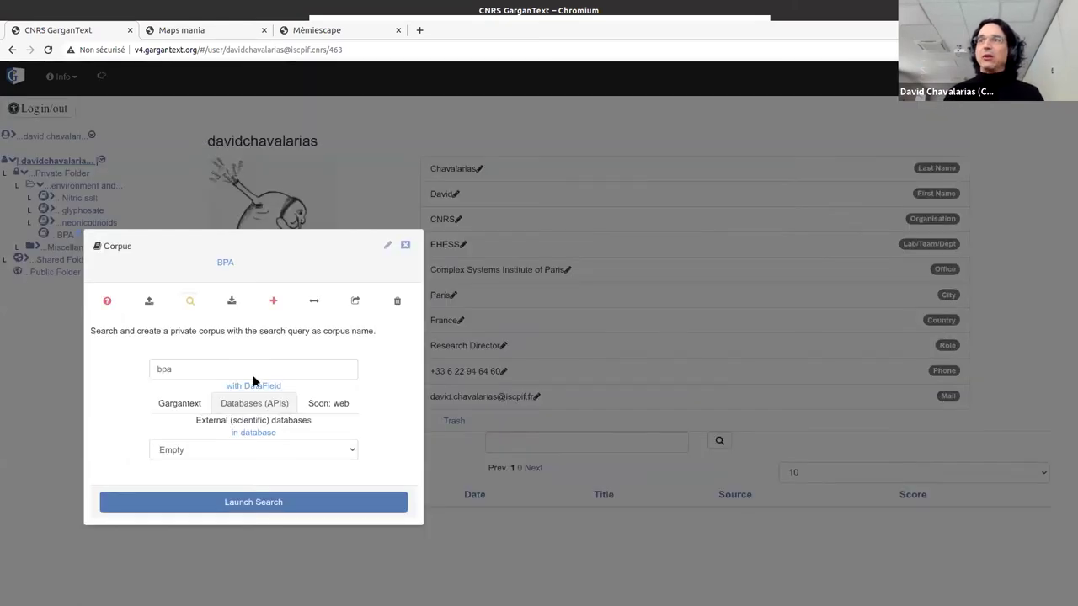
{"action": "left_click", "coordinate": [263, 449]}
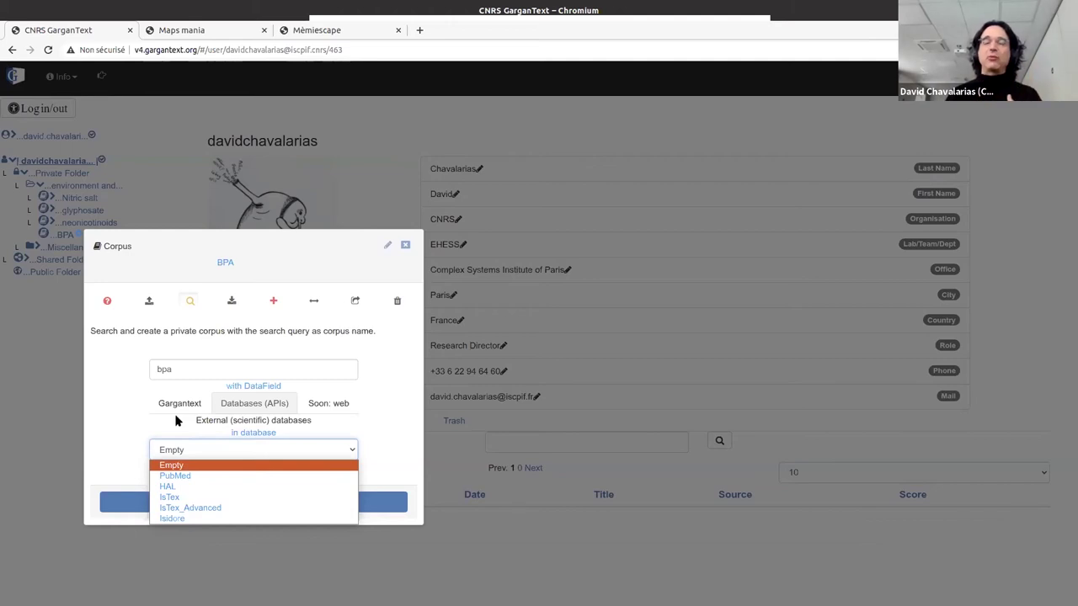
{"action": "left_click", "coordinate": [406, 246]}
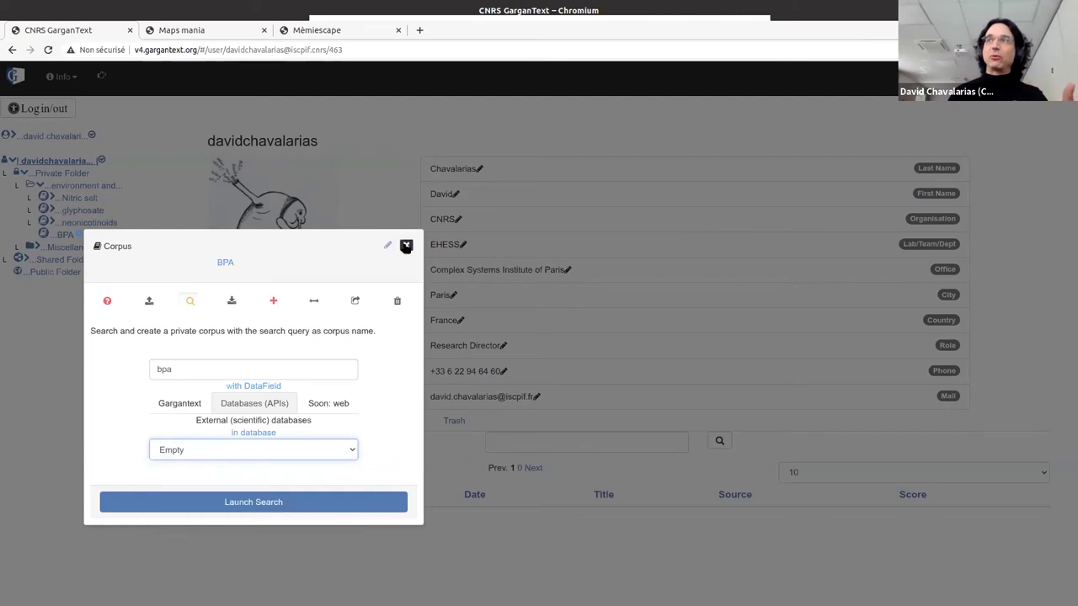
{"action": "left_click", "coordinate": [408, 247]}
{"action": "left_click", "coordinate": [407, 247]}
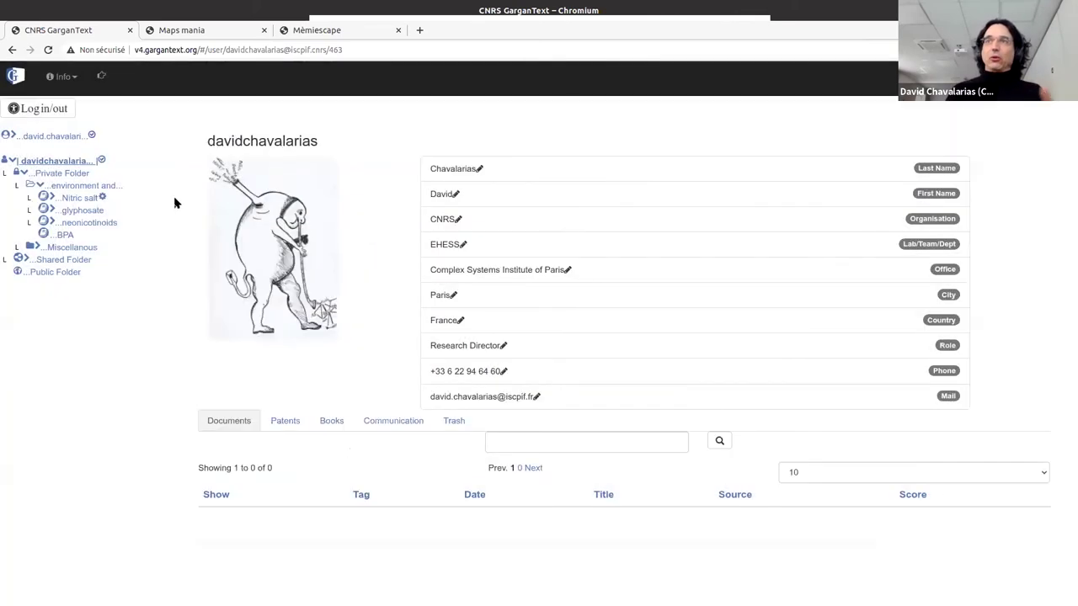
Step: Open the glyphosate corpus's documents and preview the 1976 article on determining glyphosate residues in natural waters
{"action": "left_click", "coordinate": [52, 210]}
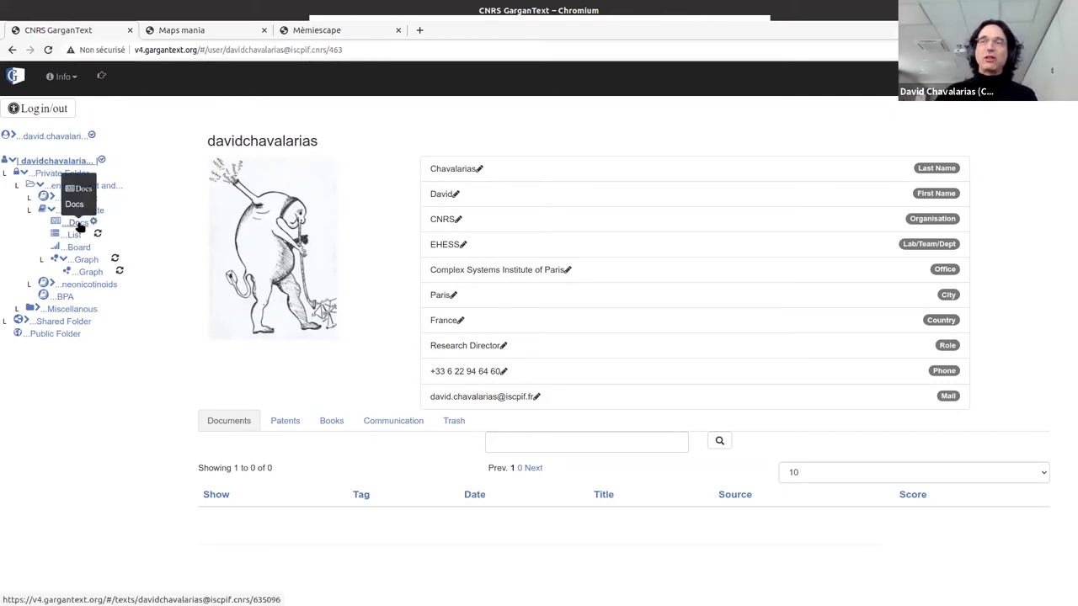
{"action": "left_click", "coordinate": [79, 224]}
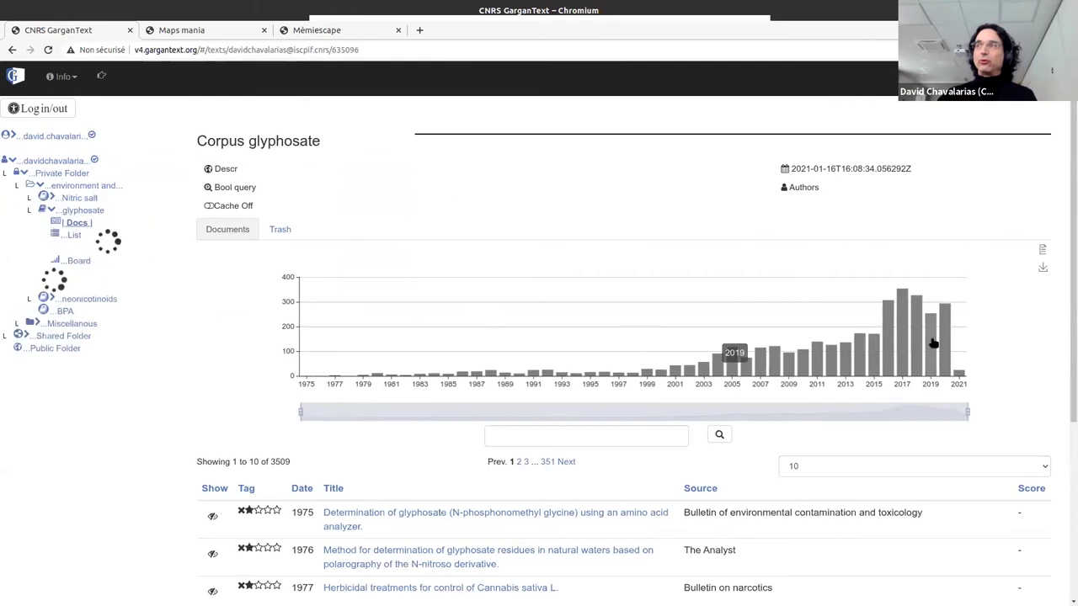
{"action": "scroll", "coordinate": [370, 472], "scroll_direction": "down", "scroll_amount": 3}
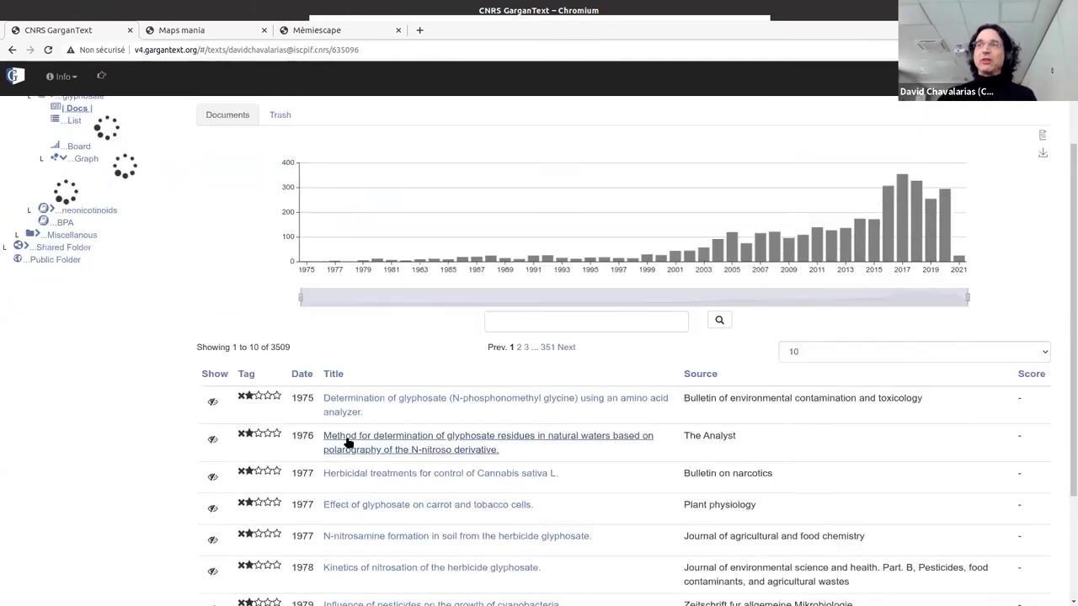
{"action": "scroll", "coordinate": [227, 372], "scroll_direction": "down", "scroll_amount": 1}
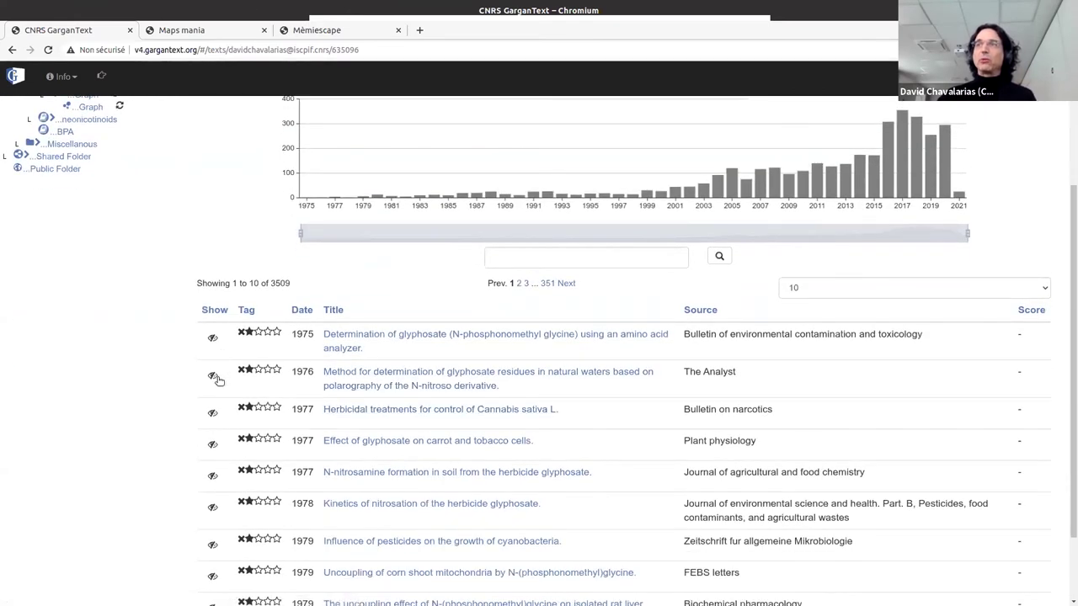
{"action": "left_click", "coordinate": [213, 377]}
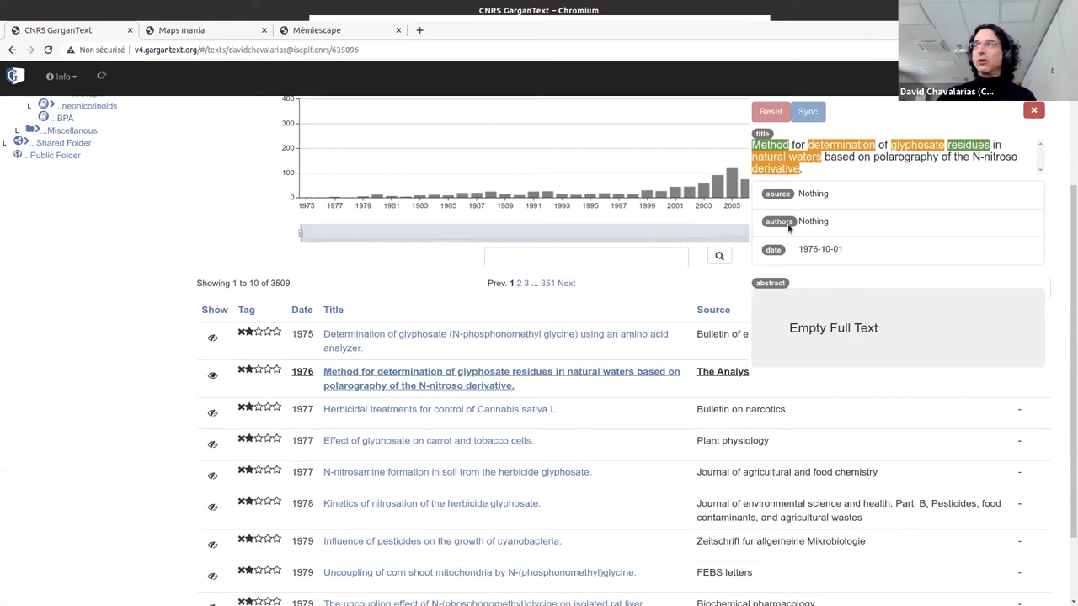
{"action": "left_click", "coordinate": [1033, 110]}
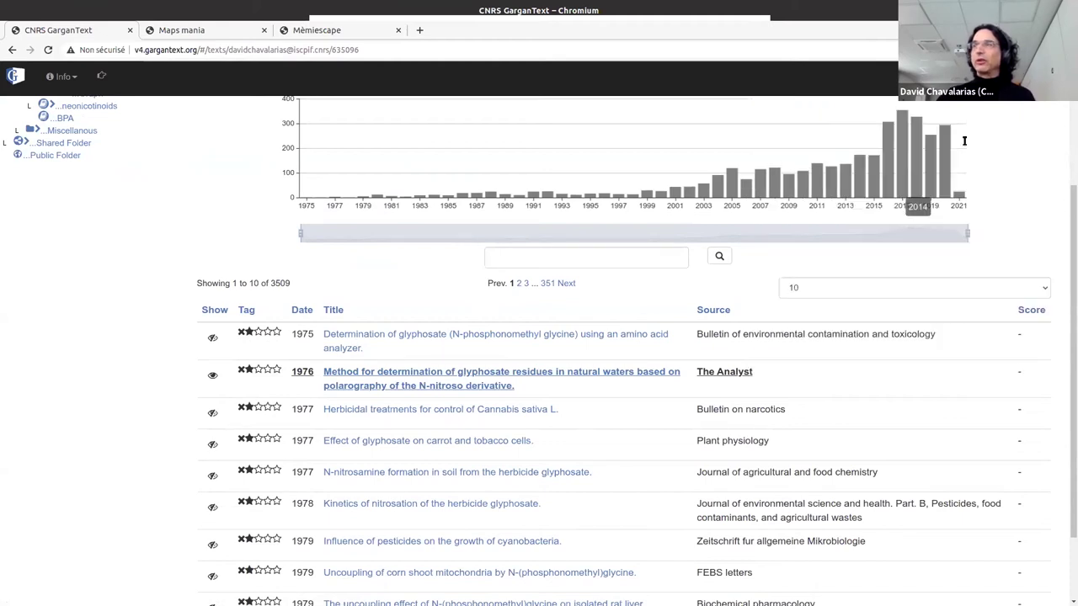
Step: Sort the glyphosate documents by date in descending order
{"action": "left_click", "coordinate": [300, 310]}
{"action": "left_click", "coordinate": [305, 325]}
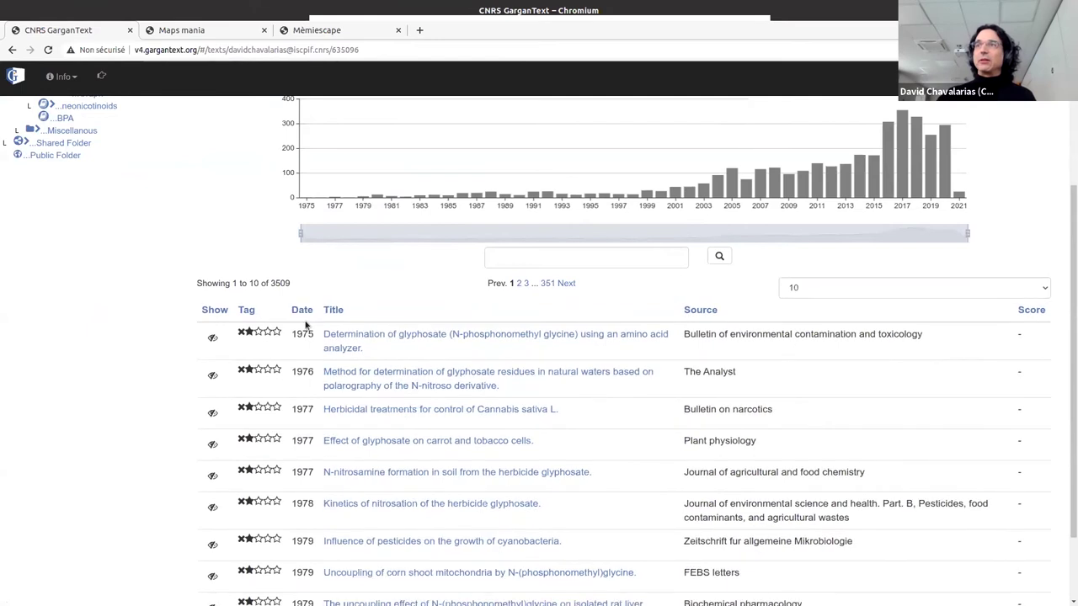
{"action": "left_click", "coordinate": [304, 309]}
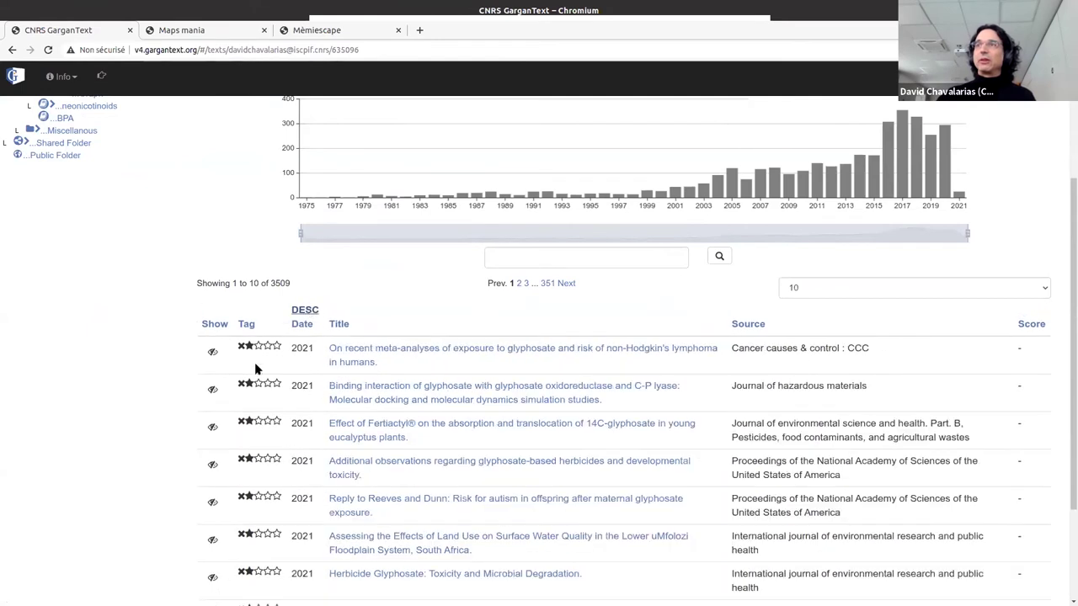
Step: Move the term "latency period" to the Map List in the abstract of the 2021 article on non-Hodgkin's lymphoma risk
{"action": "left_click", "coordinate": [213, 354]}
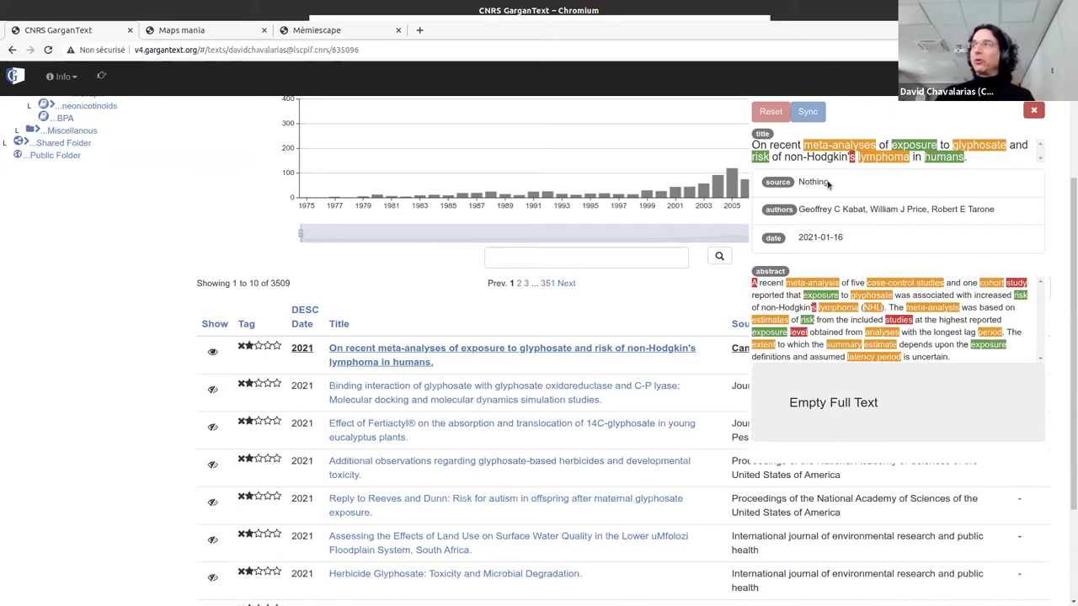
{"action": "left_click", "coordinate": [867, 358]}
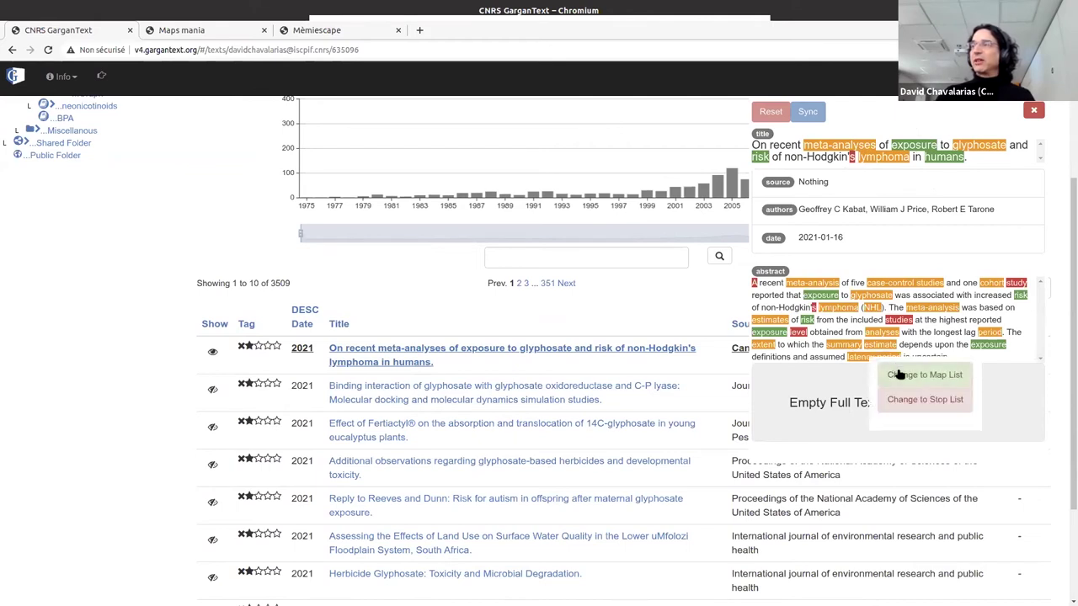
{"action": "left_click", "coordinate": [899, 375]}
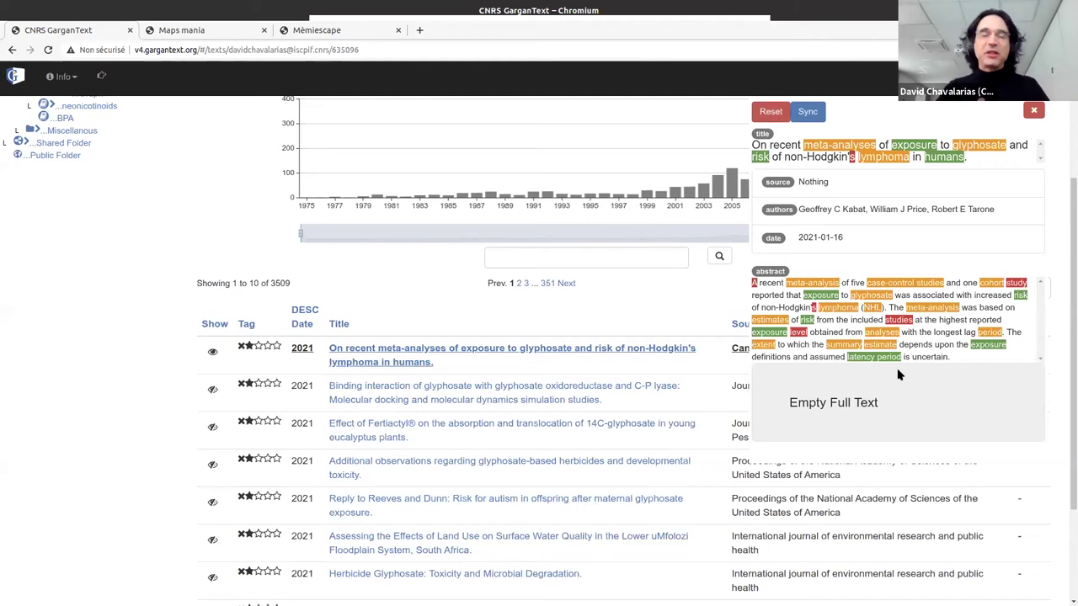
{"action": "left_click", "coordinate": [1033, 111]}
{"action": "scroll", "coordinate": [368, 396], "scroll_direction": "up", "scroll_amount": 1}
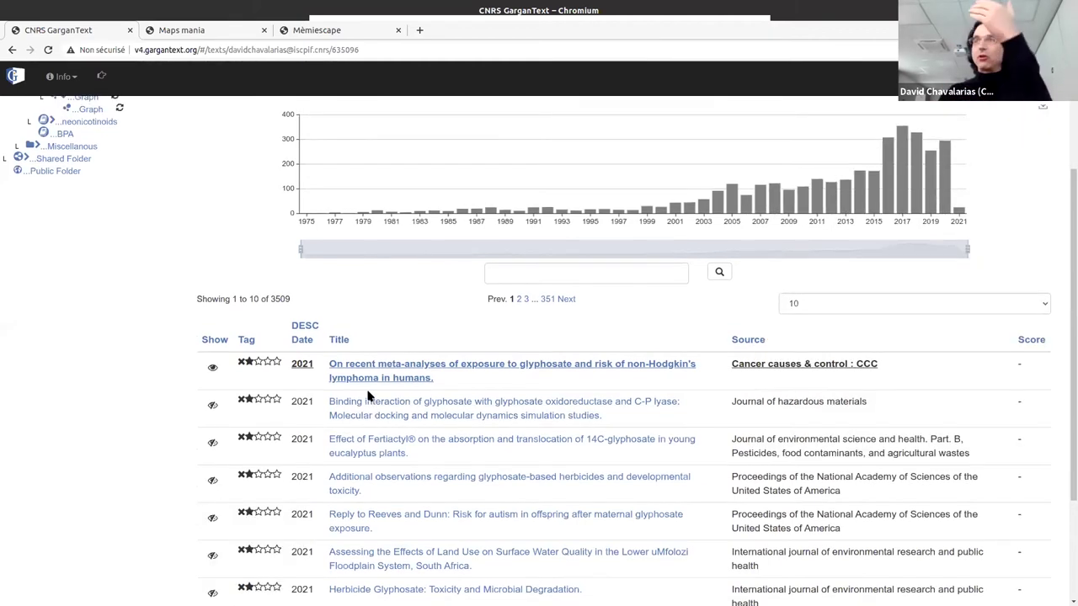
{"action": "scroll", "coordinate": [370, 404], "scroll_direction": "up", "scroll_amount": 4}
{"action": "scroll", "coordinate": [379, 418], "scroll_direction": "down", "scroll_amount": 3}
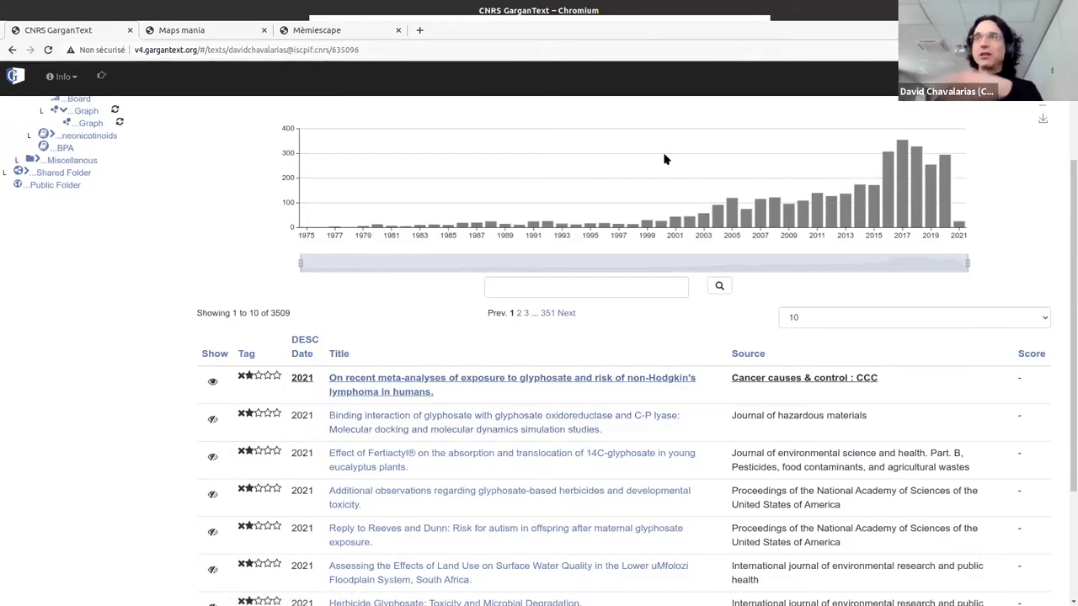
{"action": "scroll", "coordinate": [356, 421], "scroll_direction": "up", "scroll_amount": 2}
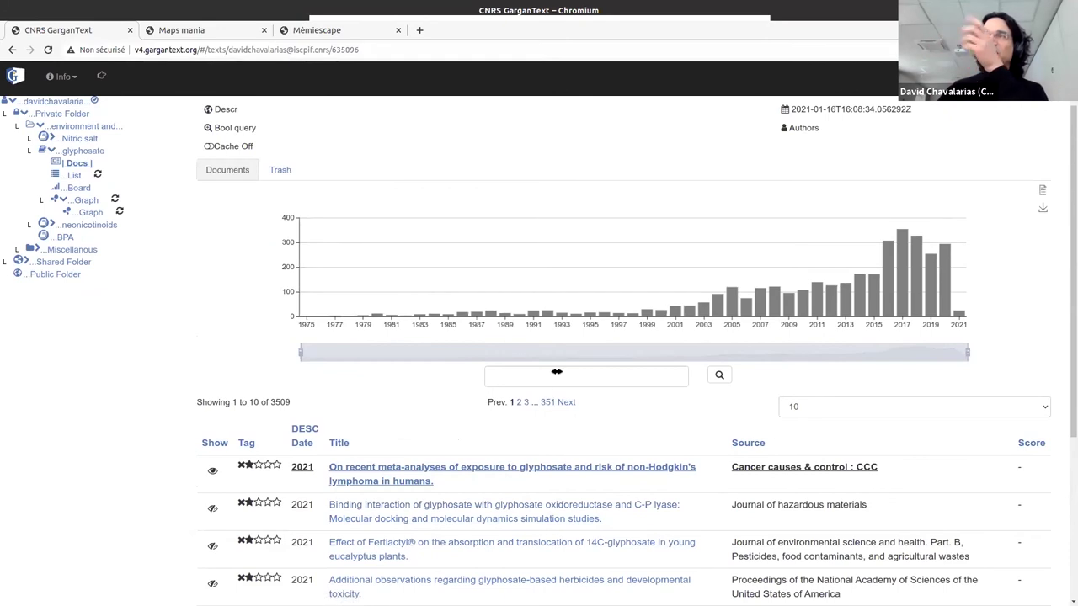
Step: Open the glyphosate corpus's term list and review the map terms, their grouped variants and the number of entries
{"action": "left_click", "coordinate": [73, 175]}
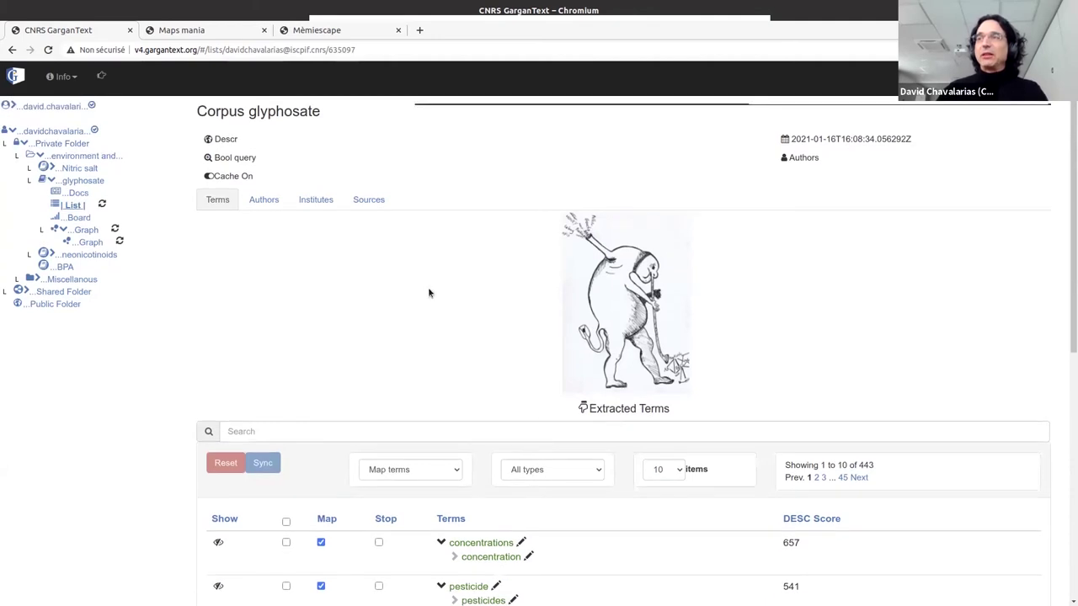
{"action": "scroll", "coordinate": [429, 295], "scroll_direction": "down", "scroll_amount": 2}
{"action": "scroll", "coordinate": [433, 300], "scroll_direction": "down", "scroll_amount": 4}
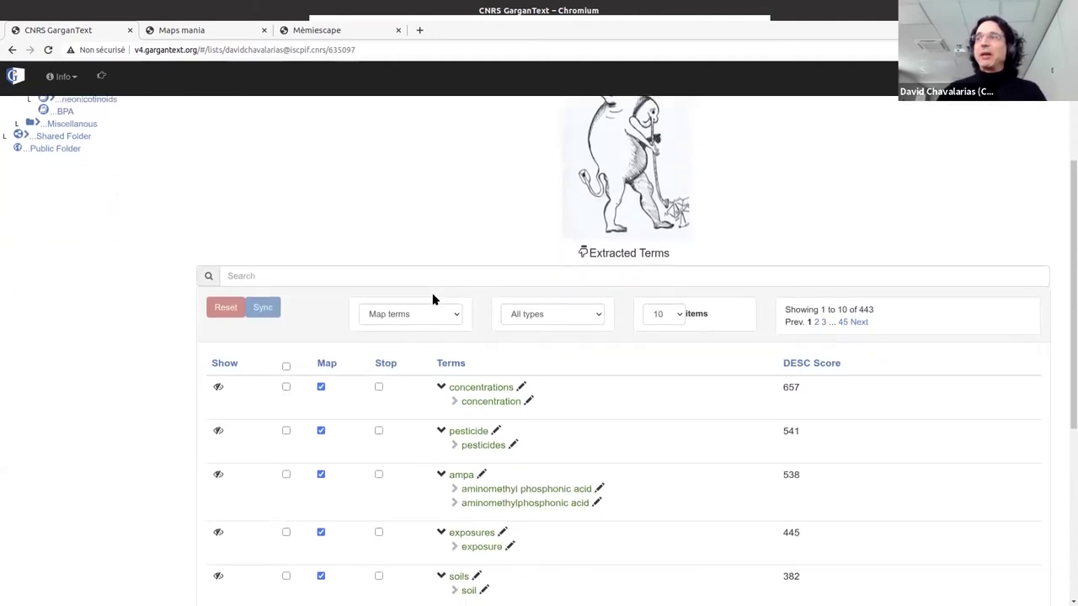
{"action": "scroll", "coordinate": [433, 300], "scroll_direction": "down", "scroll_amount": 2}
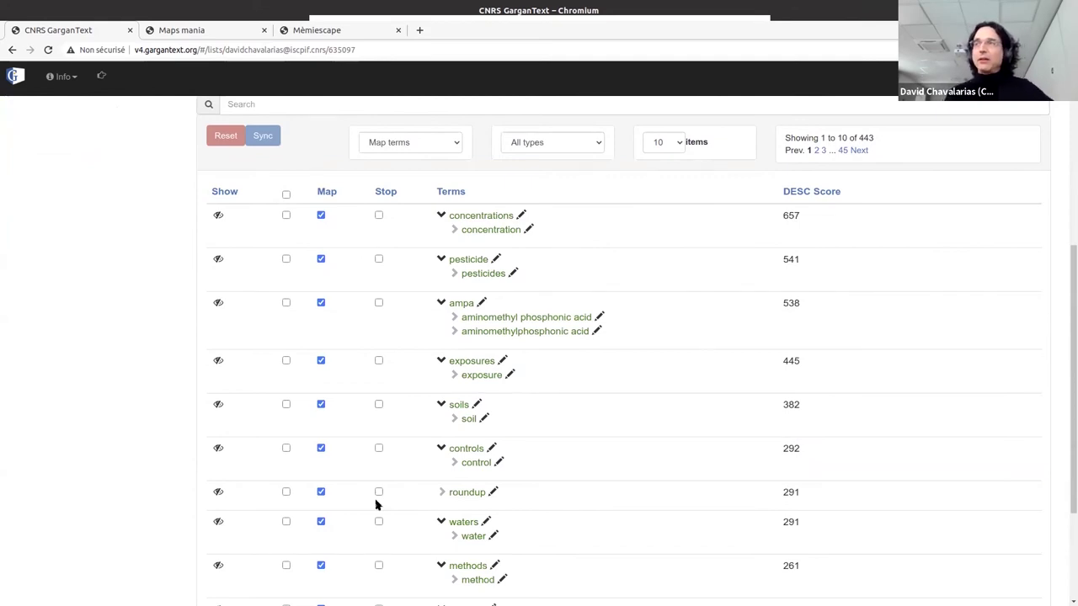
{"action": "scroll", "coordinate": [421, 423], "scroll_direction": "up", "scroll_amount": 2}
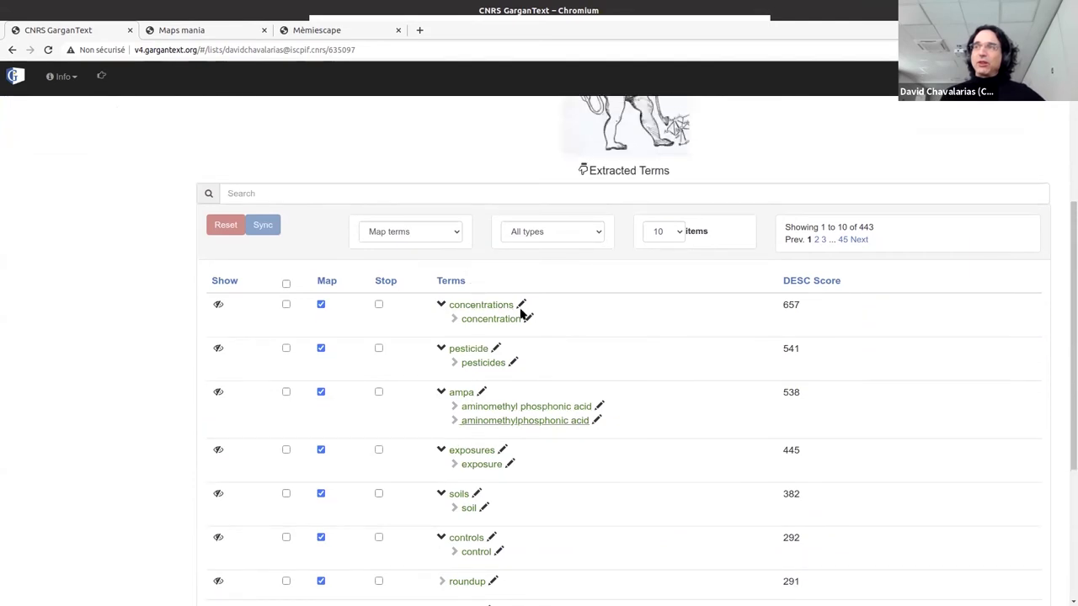
{"action": "scroll", "coordinate": [518, 314], "scroll_direction": "down", "scroll_amount": 2}
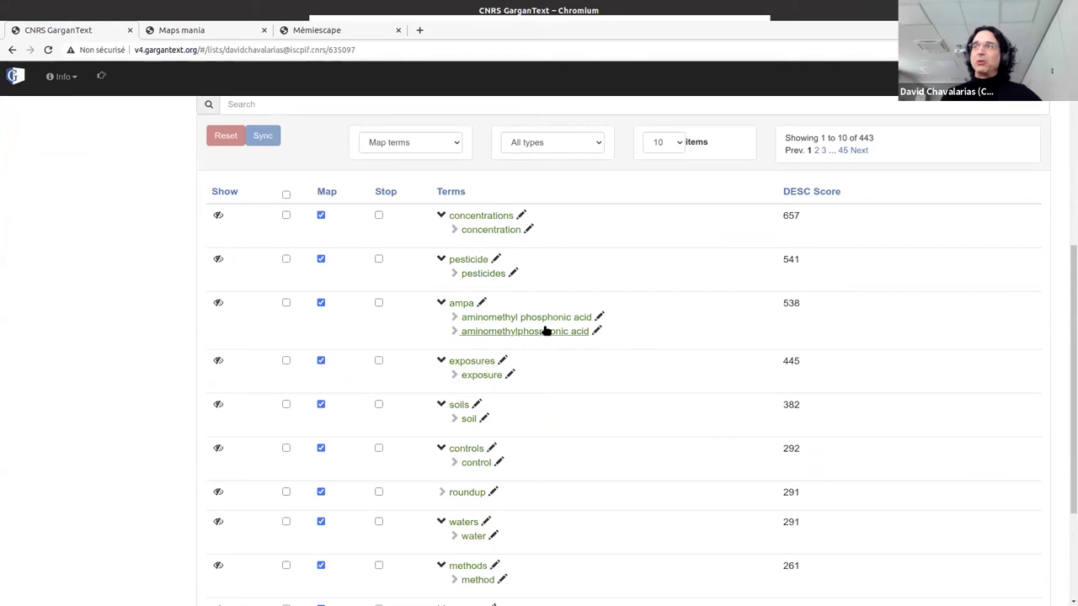
{"action": "scroll", "coordinate": [504, 454], "scroll_direction": "down", "scroll_amount": 3}
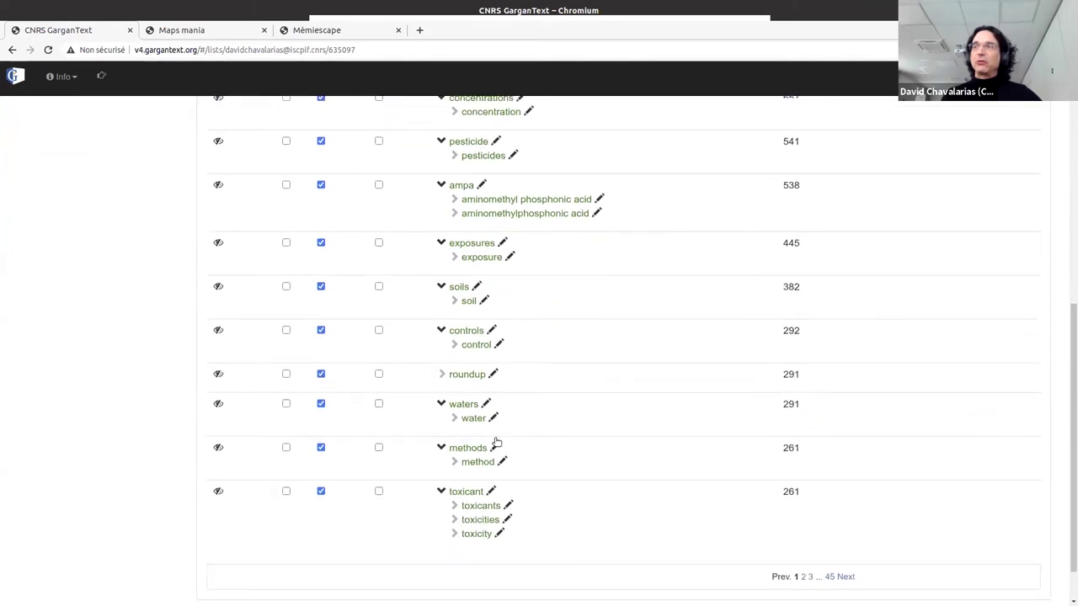
{"action": "scroll", "coordinate": [504, 455], "scroll_direction": "up", "scroll_amount": 7}
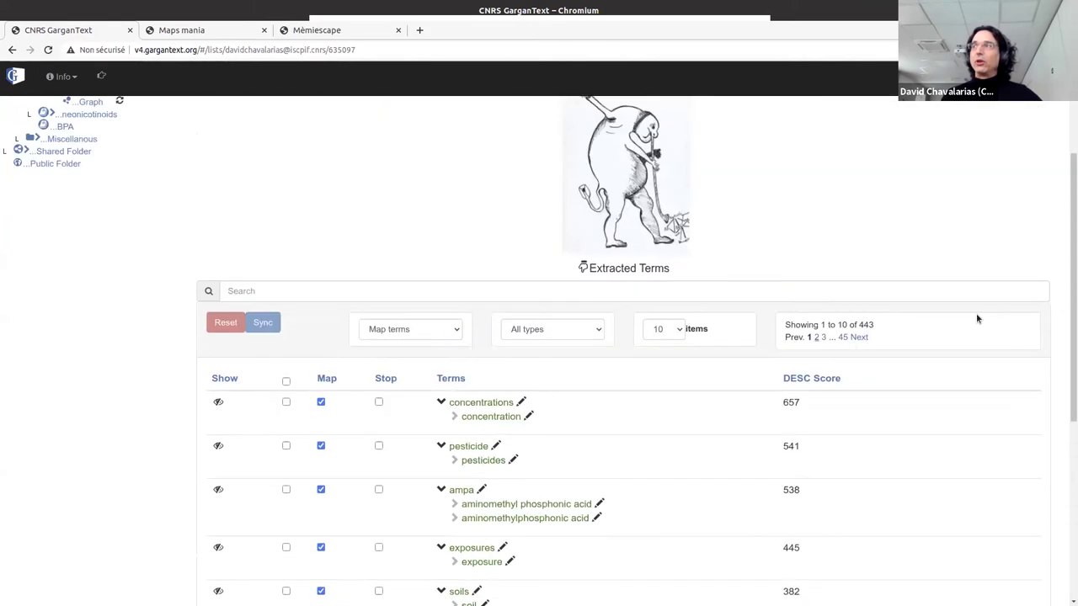
{"action": "left_click_drag", "start_coordinate": [873, 323], "coordinate": [859, 324]}
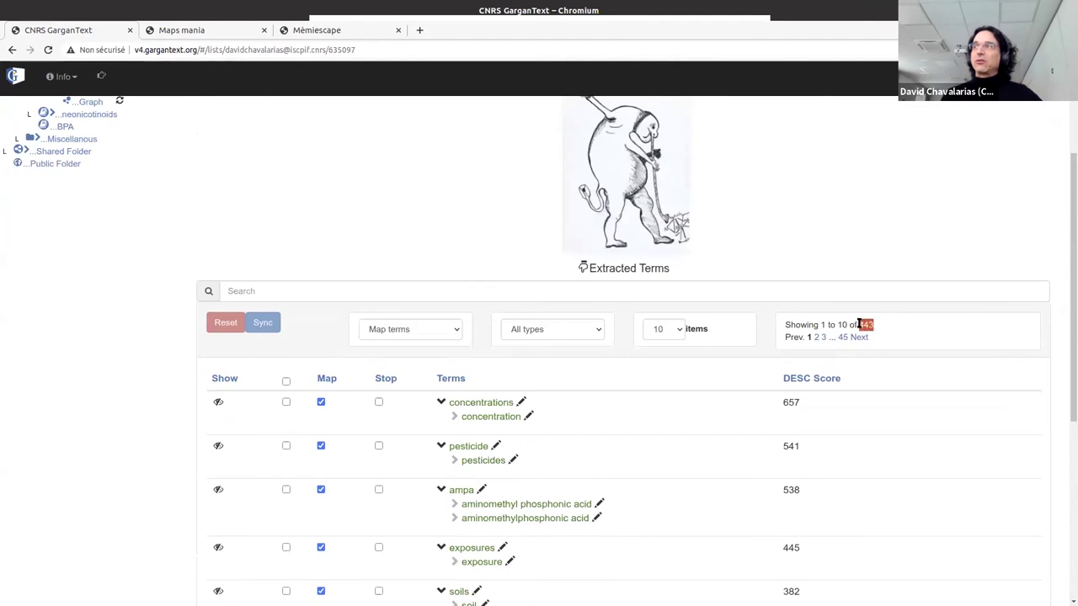
{"action": "left_click", "coordinate": [320, 337]}
{"action": "scroll", "coordinate": [325, 348], "scroll_direction": "down", "scroll_amount": 1}
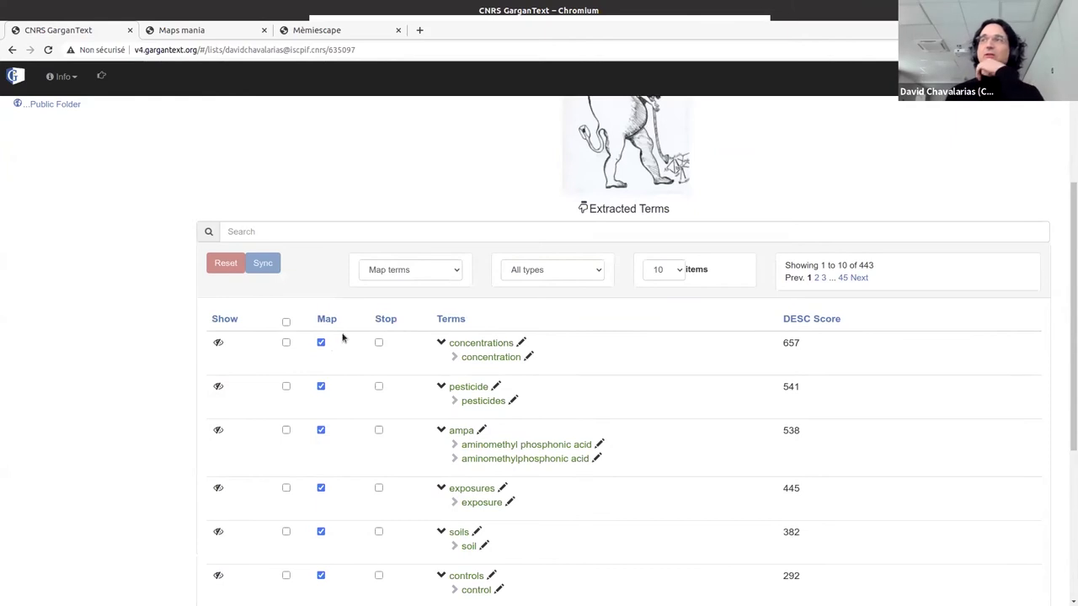
Step: Filter the glyphosate term list to candidate terms and look through the first entries
{"action": "left_click", "coordinate": [420, 271]}
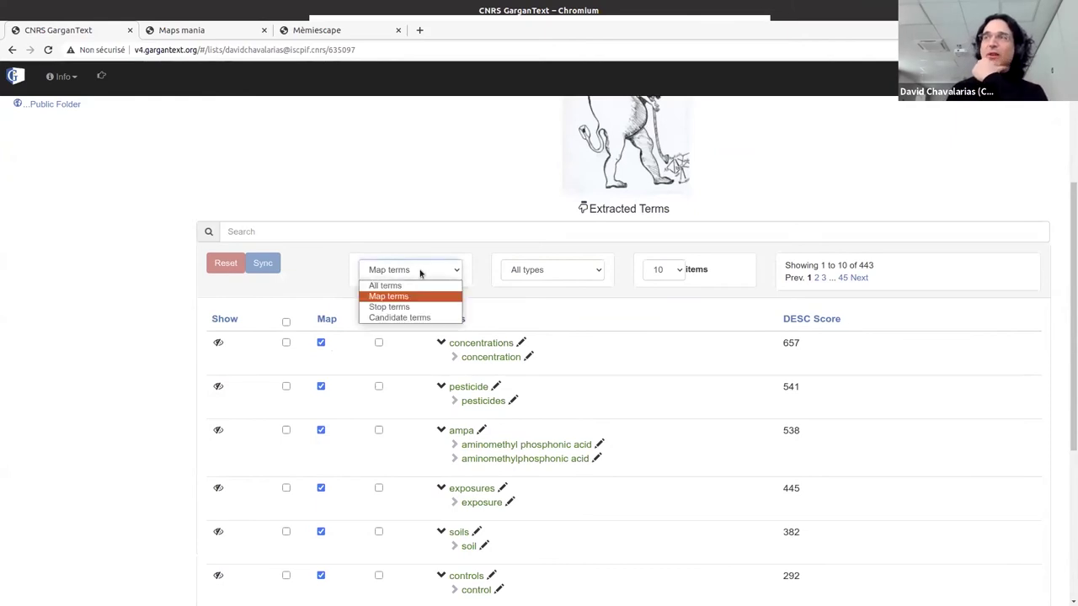
{"action": "left_click", "coordinate": [410, 318]}
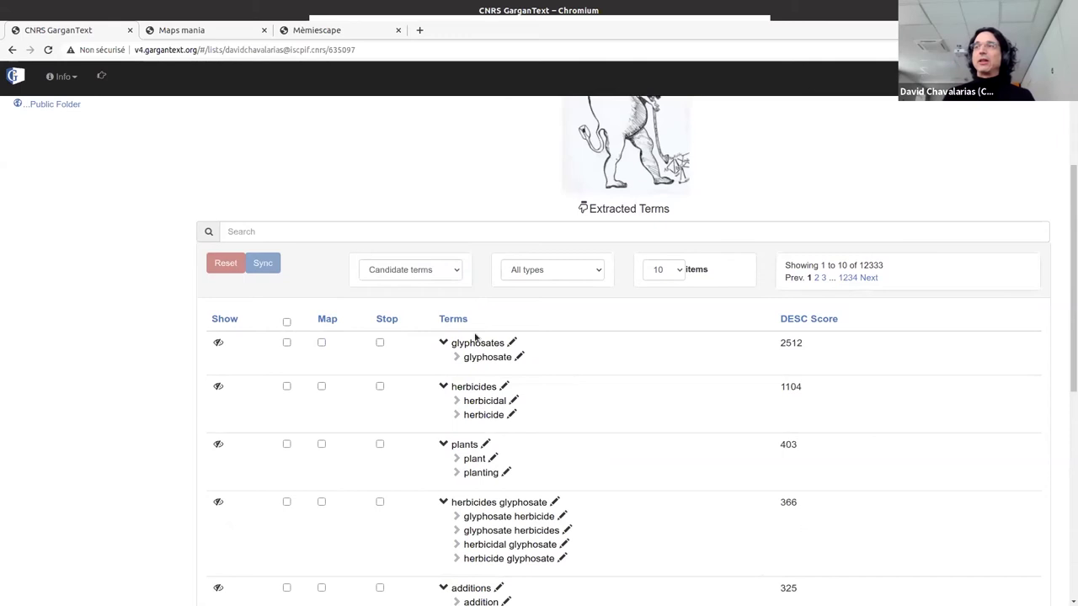
{"action": "scroll", "coordinate": [513, 446], "scroll_direction": "down", "scroll_amount": 1}
{"action": "scroll", "coordinate": [673, 335], "scroll_direction": "up", "scroll_amount": 1}
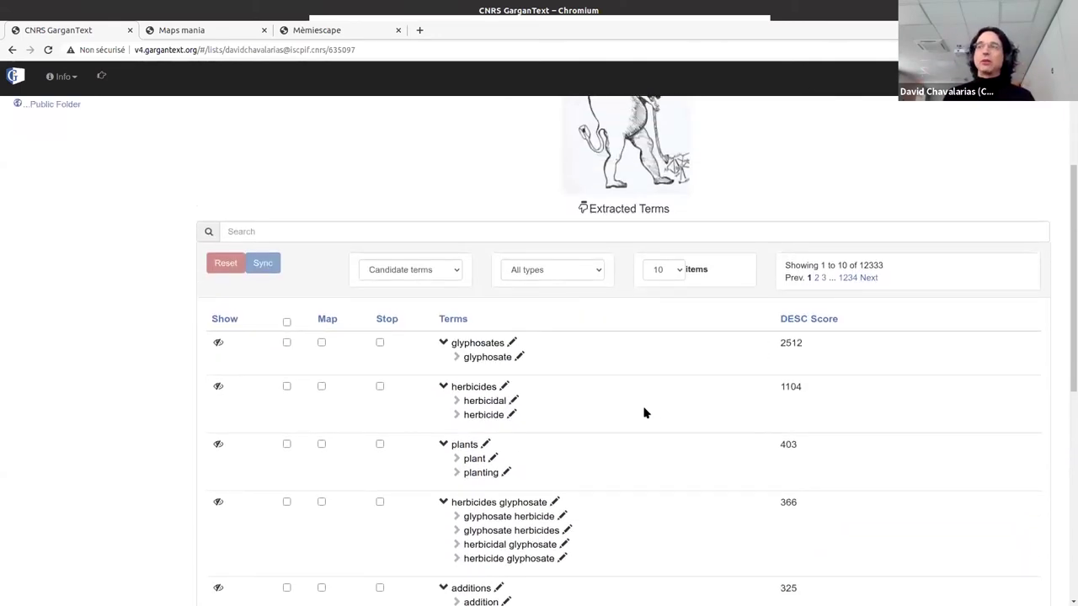
{"action": "scroll", "coordinate": [534, 428], "scroll_direction": "down", "scroll_amount": 1}
{"action": "scroll", "coordinate": [531, 496], "scroll_direction": "down", "scroll_amount": 1}
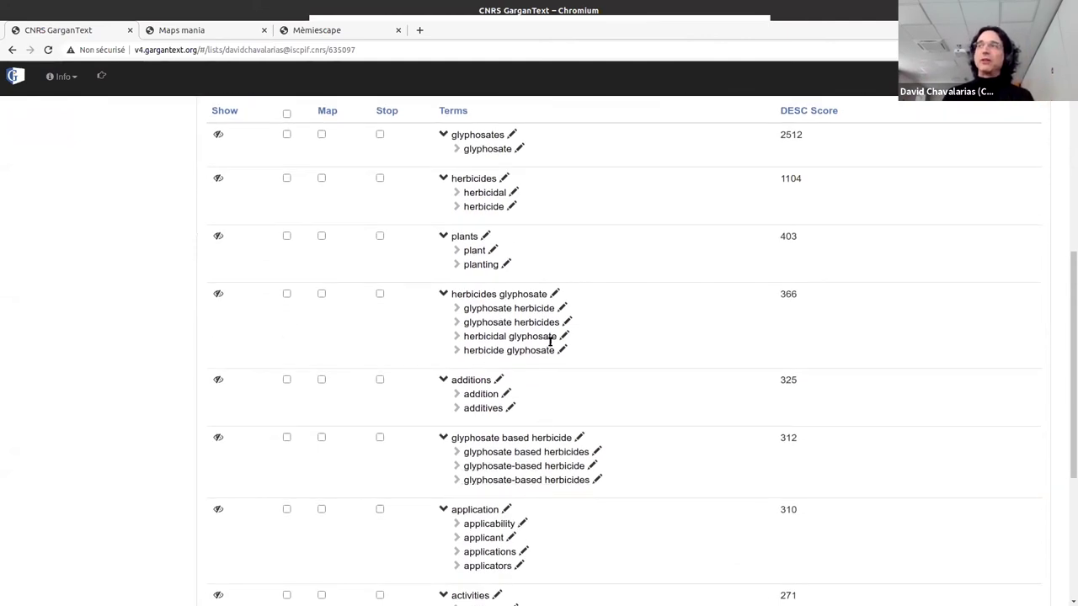
Step: Cycle the term "herbicides glyphosate" through map and stop status and back to candidate
{"action": "left_click", "coordinate": [526, 298]}
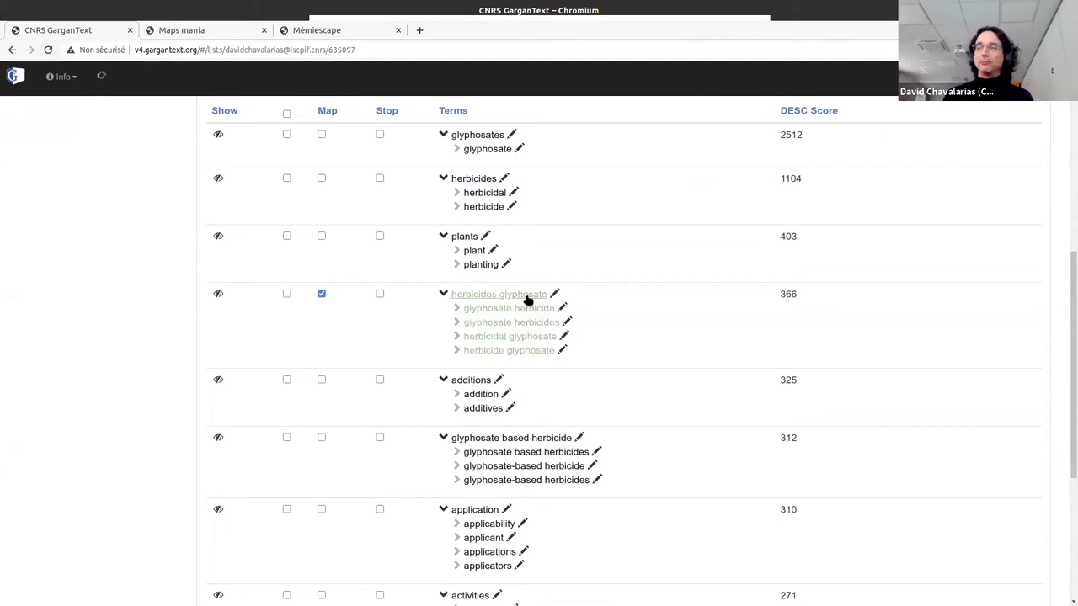
{"action": "left_click", "coordinate": [526, 298]}
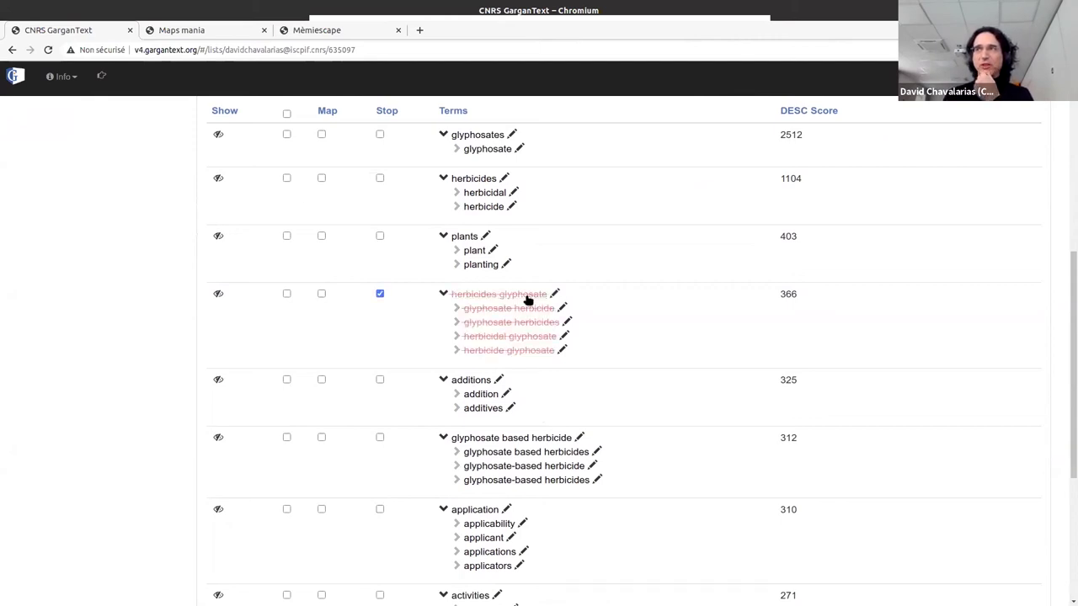
{"action": "left_click", "coordinate": [526, 299]}
Step: Add "herbicides glyphosate" with its variants as a child of the candidate term "herbicides" and save the grouping
{"action": "scroll", "coordinate": [484, 345], "scroll_direction": "up", "scroll_amount": 5}
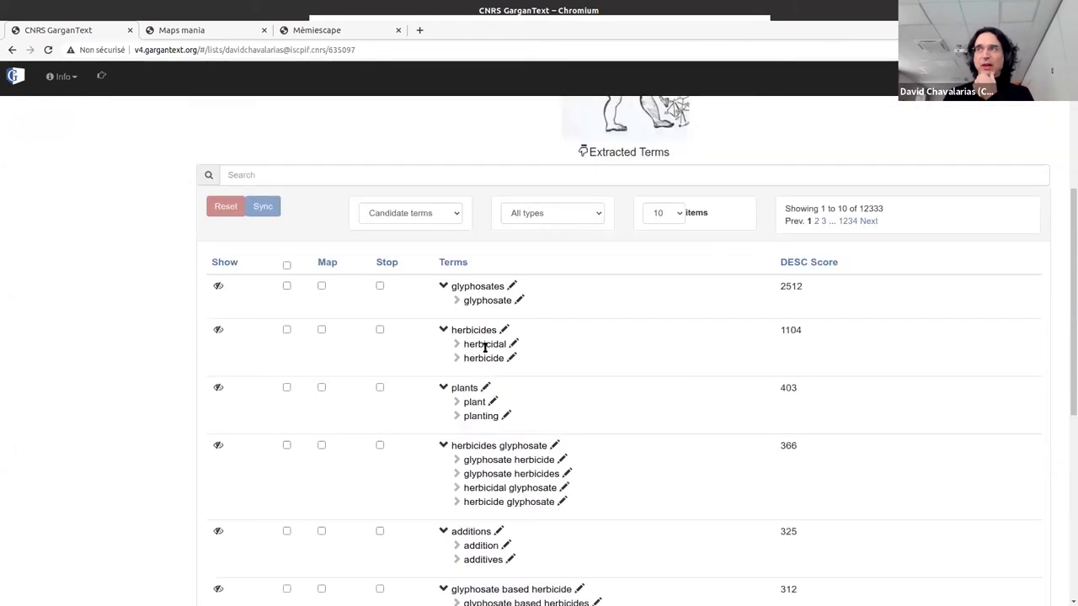
{"action": "scroll", "coordinate": [362, 305], "scroll_direction": "up", "scroll_amount": 3}
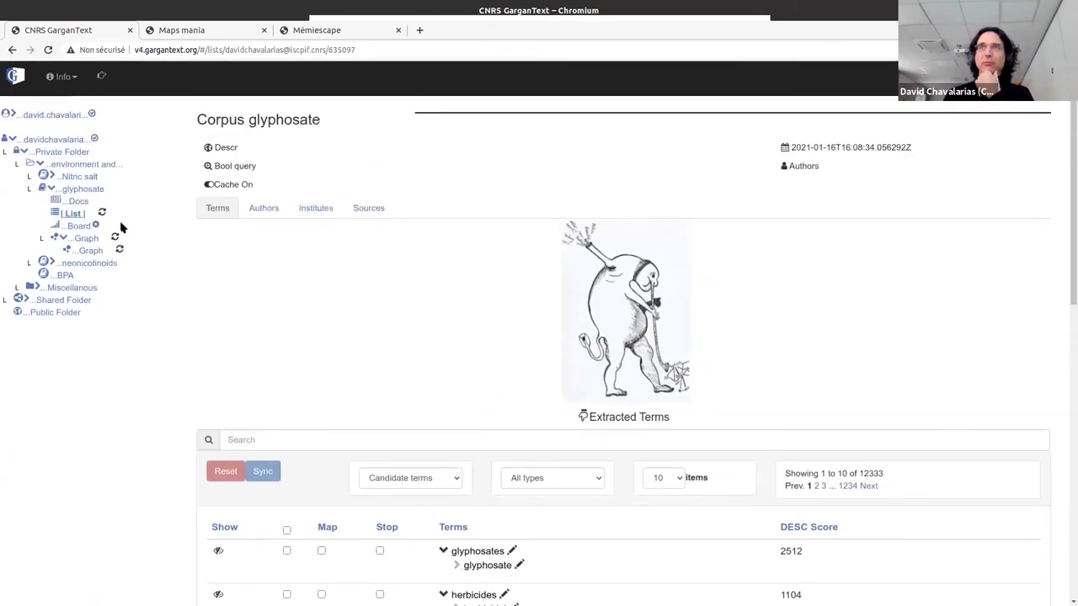
{"action": "scroll", "coordinate": [441, 445], "scroll_direction": "down", "scroll_amount": 5}
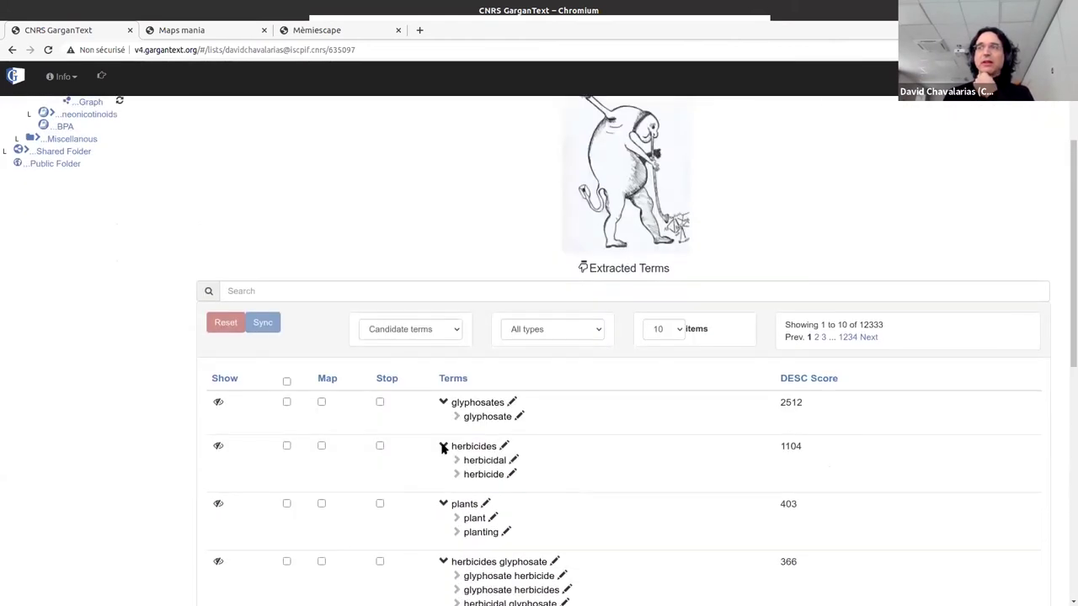
{"action": "scroll", "coordinate": [451, 453], "scroll_direction": "down", "scroll_amount": 1}
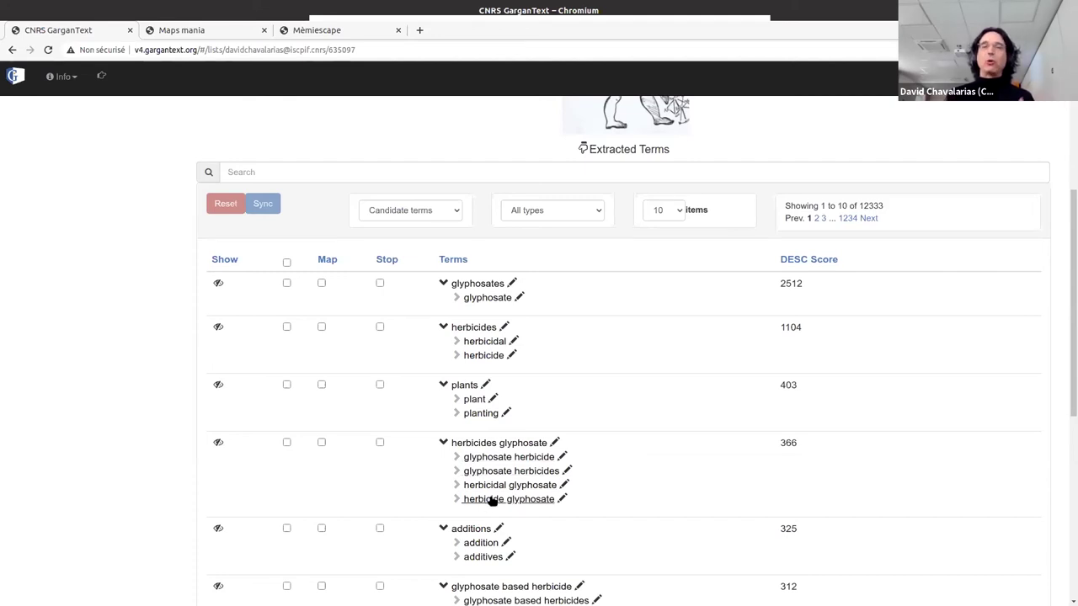
{"action": "left_click", "coordinate": [504, 328]}
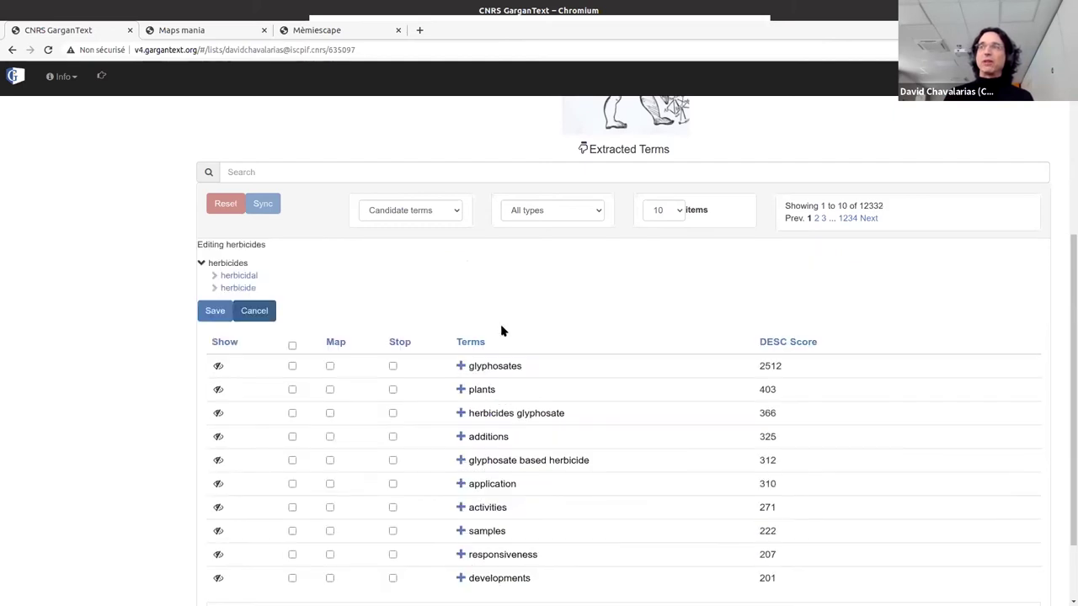
{"action": "left_click", "coordinate": [478, 414]}
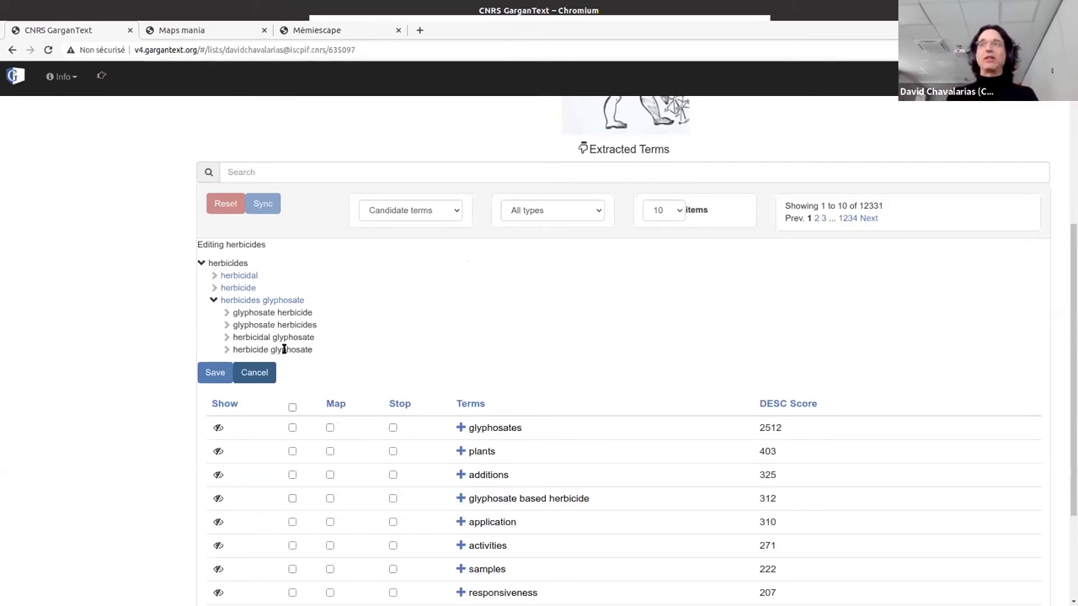
{"action": "left_click", "coordinate": [217, 373]}
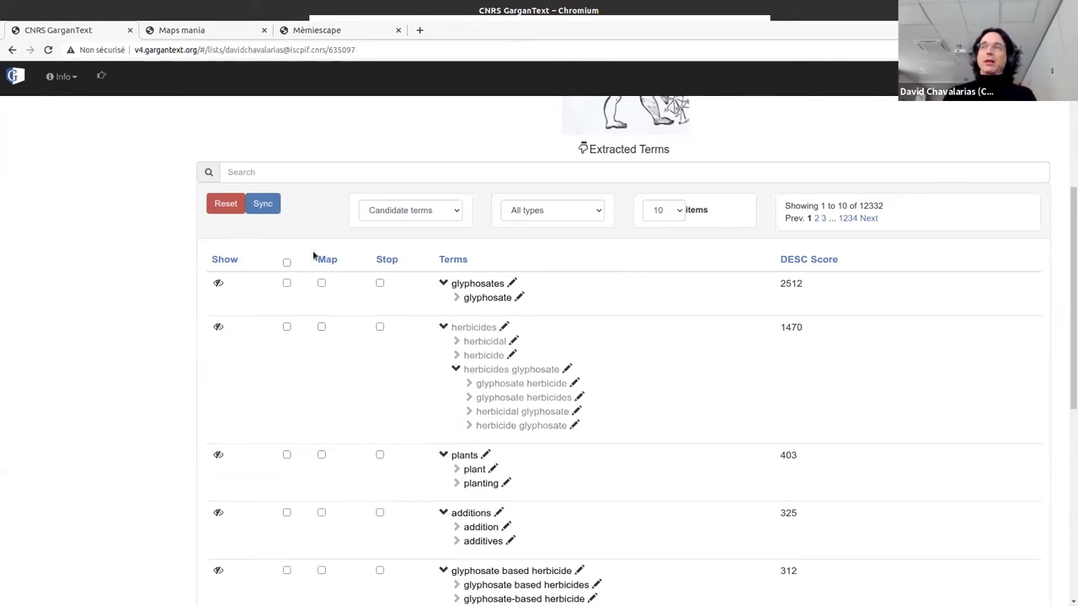
Step: Show the glyphosate corpus's authors and review the chart and the list of map authors
{"action": "scroll", "coordinate": [313, 255], "scroll_direction": "up", "scroll_amount": 3}
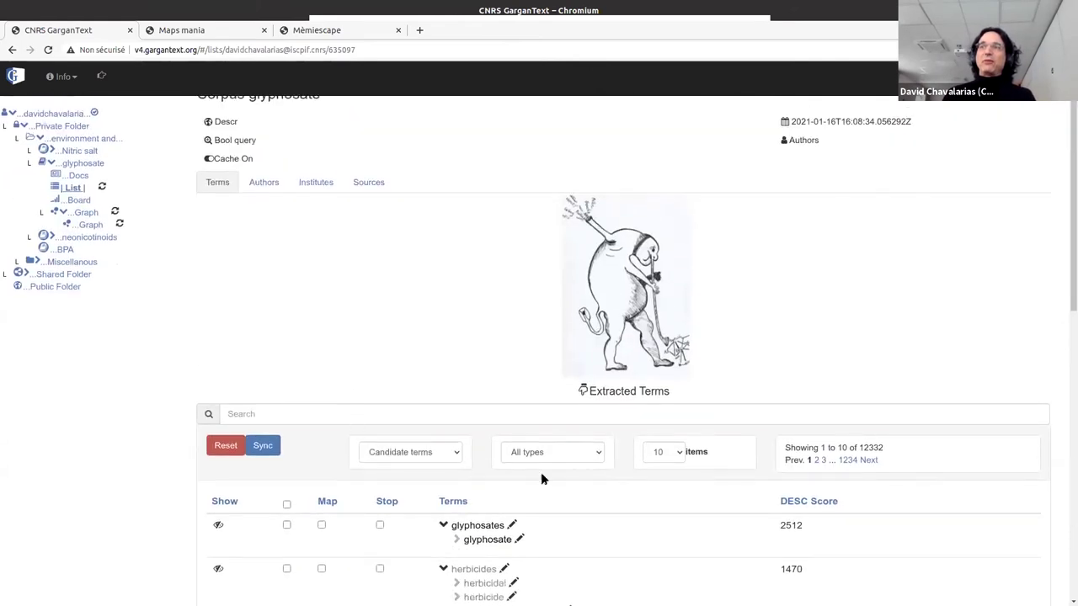
{"action": "scroll", "coordinate": [540, 479], "scroll_direction": "down", "scroll_amount": 2}
{"action": "scroll", "coordinate": [548, 500], "scroll_direction": "up", "scroll_amount": 3}
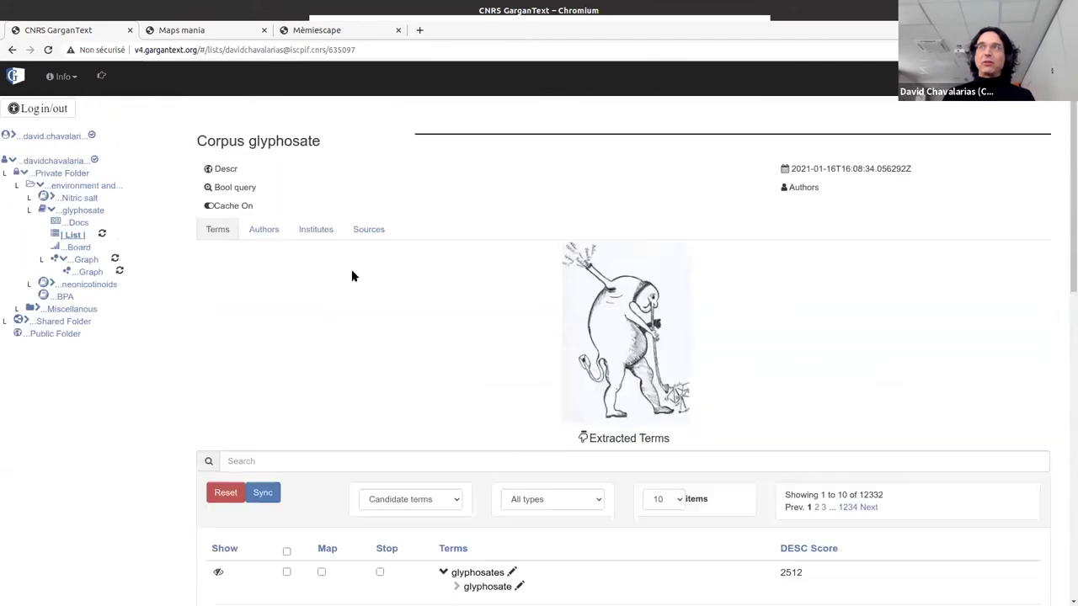
{"action": "left_click", "coordinate": [263, 230]}
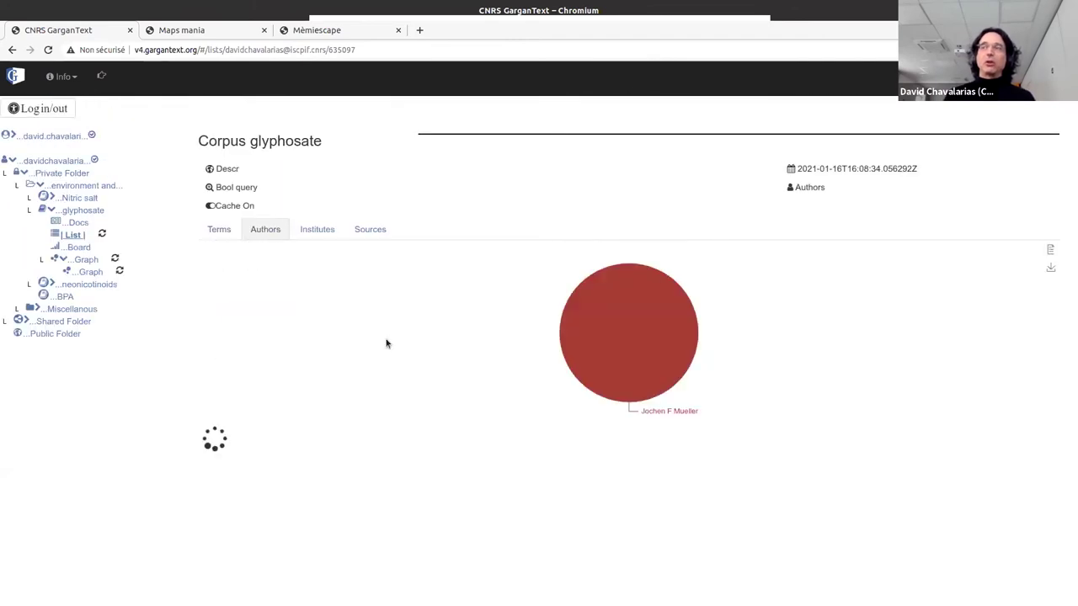
{"action": "scroll", "coordinate": [395, 354], "scroll_direction": "down", "scroll_amount": 2}
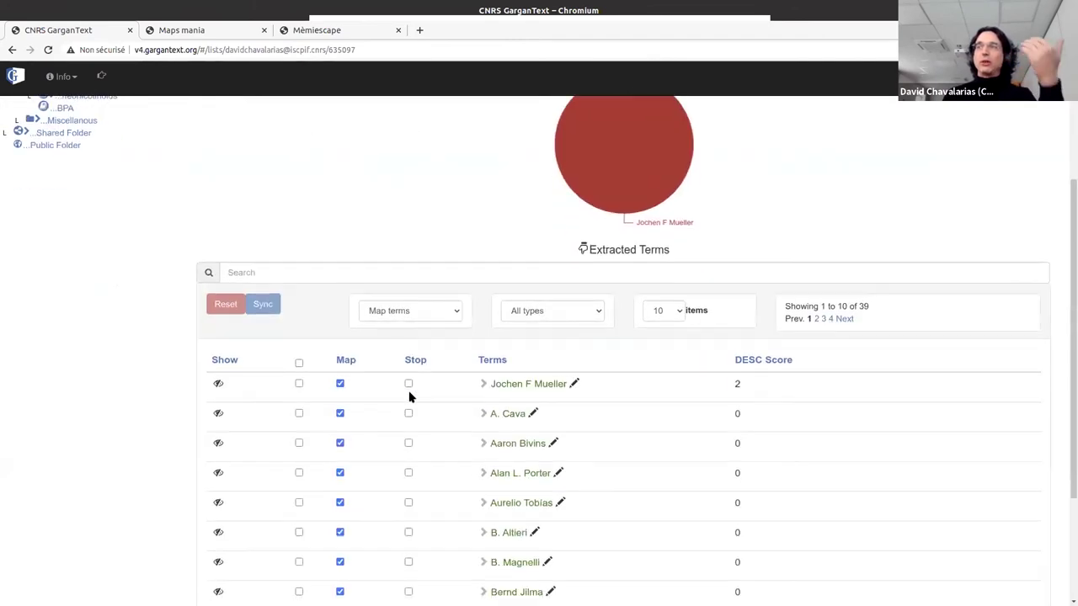
{"action": "scroll", "coordinate": [421, 400], "scroll_direction": "down", "scroll_amount": 2}
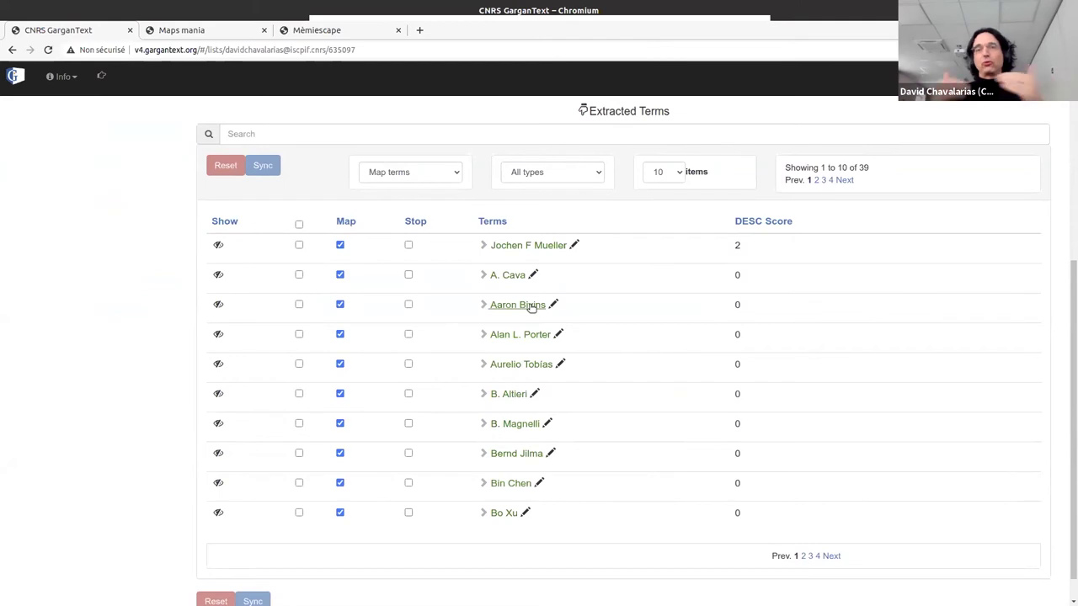
Step: Show the glyphosate corpus's institutes and review the treemap and the listed departments
{"action": "scroll", "coordinate": [505, 320], "scroll_direction": "up", "scroll_amount": 4}
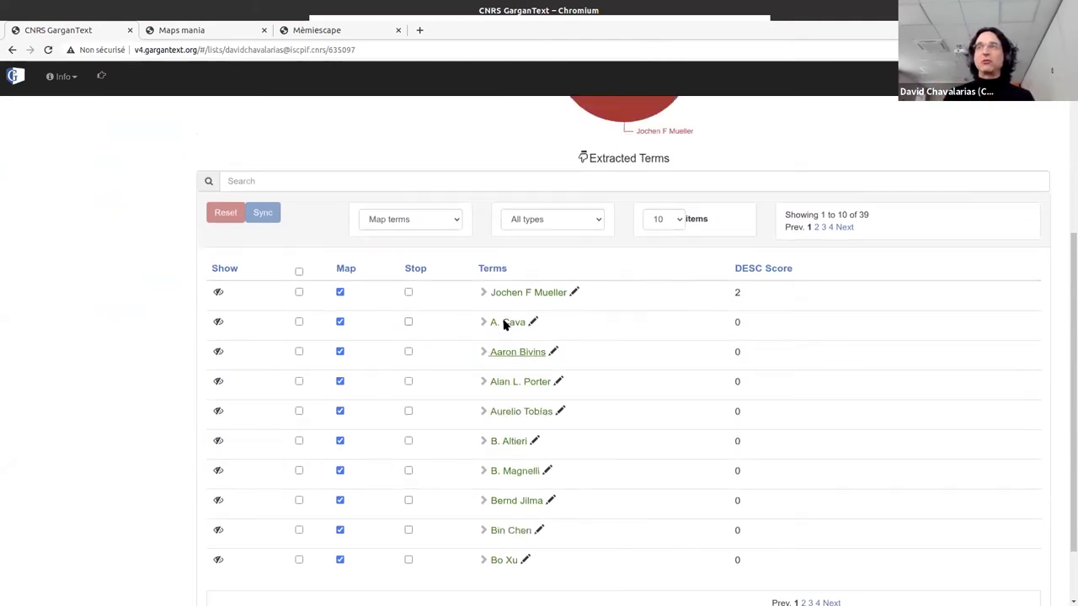
{"action": "left_click", "coordinate": [320, 172]}
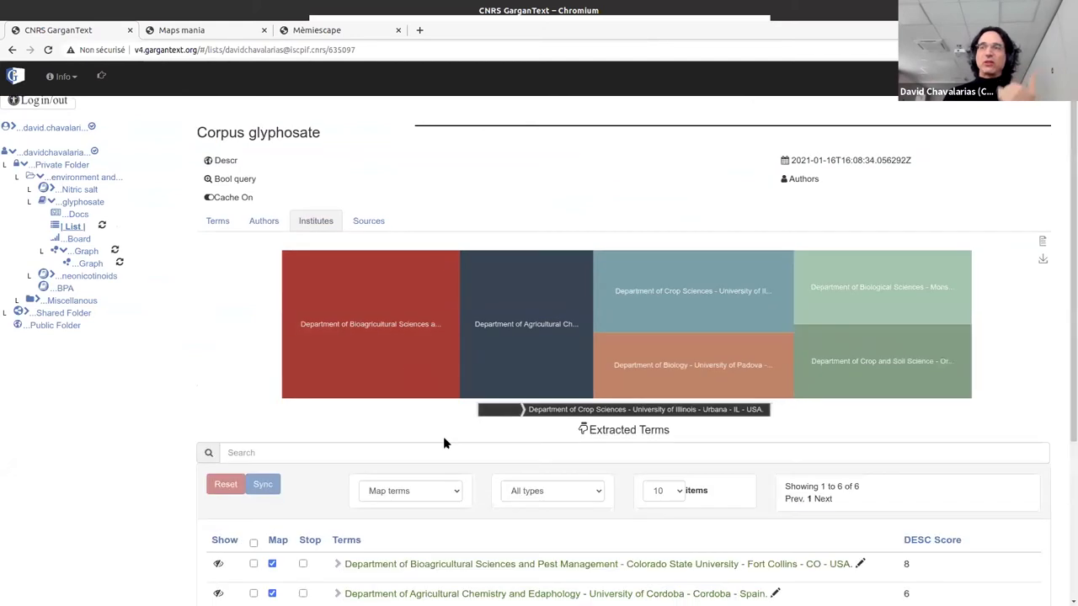
{"action": "scroll", "coordinate": [443, 436], "scroll_direction": "down", "scroll_amount": 3}
{"action": "scroll", "coordinate": [446, 443], "scroll_direction": "down", "scroll_amount": 1}
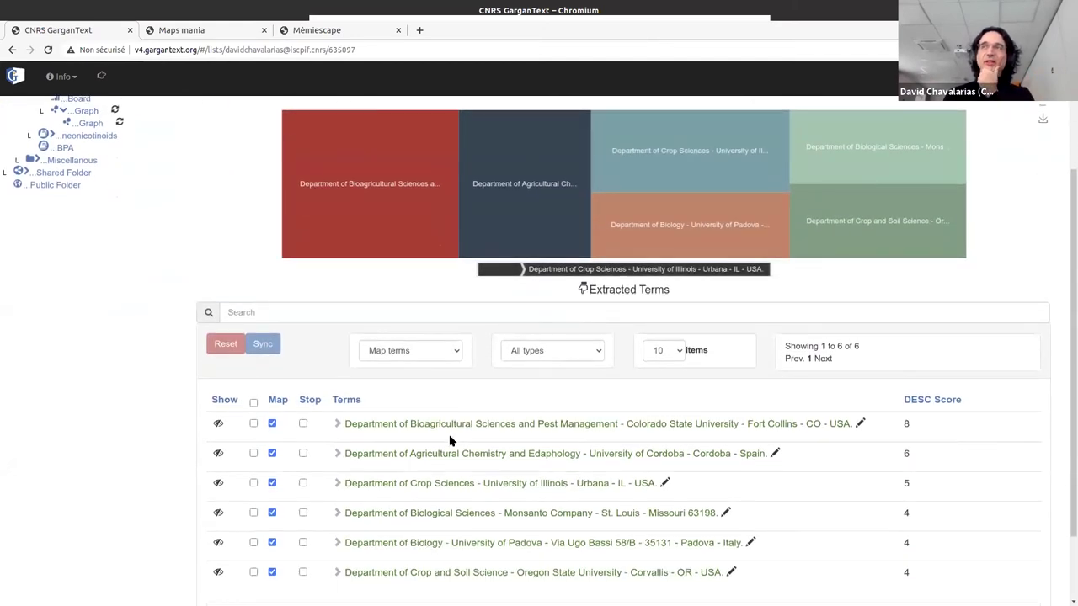
Step: Show the glyphosate corpus's sources and review the journal bar chart and list
{"action": "scroll", "coordinate": [446, 421], "scroll_direction": "up", "scroll_amount": 4}
{"action": "left_click", "coordinate": [378, 238]}
{"action": "scroll", "coordinate": [447, 418], "scroll_direction": "down", "scroll_amount": 4}
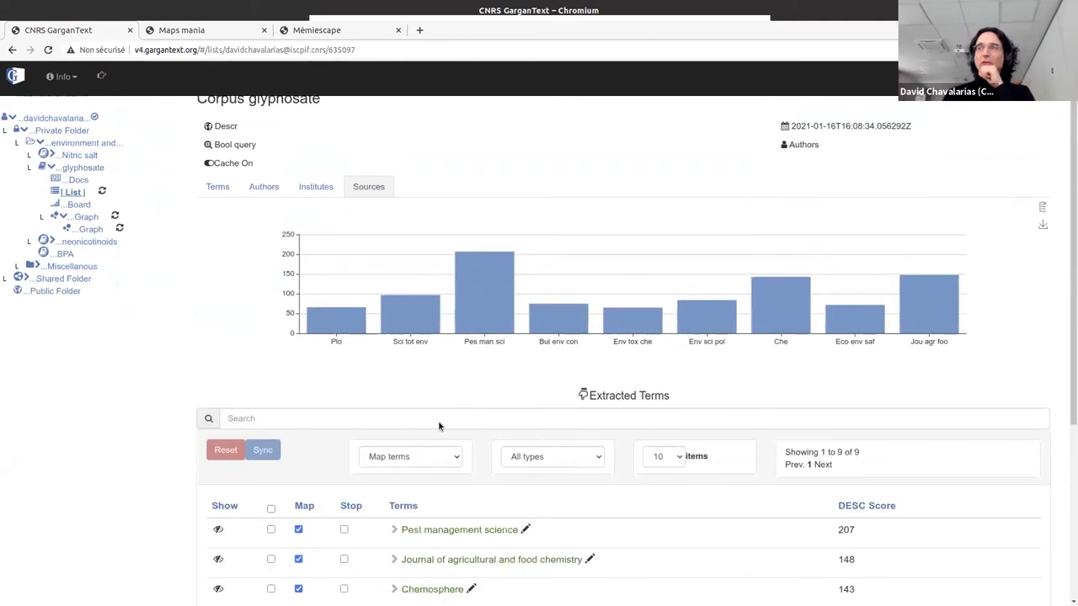
Step: Open the nested graph of the glyphosate corpus and examine the large cluster containing "toxicant", "roundup" and "pesticide"
{"action": "scroll", "coordinate": [460, 445], "scroll_direction": "up", "scroll_amount": 4}
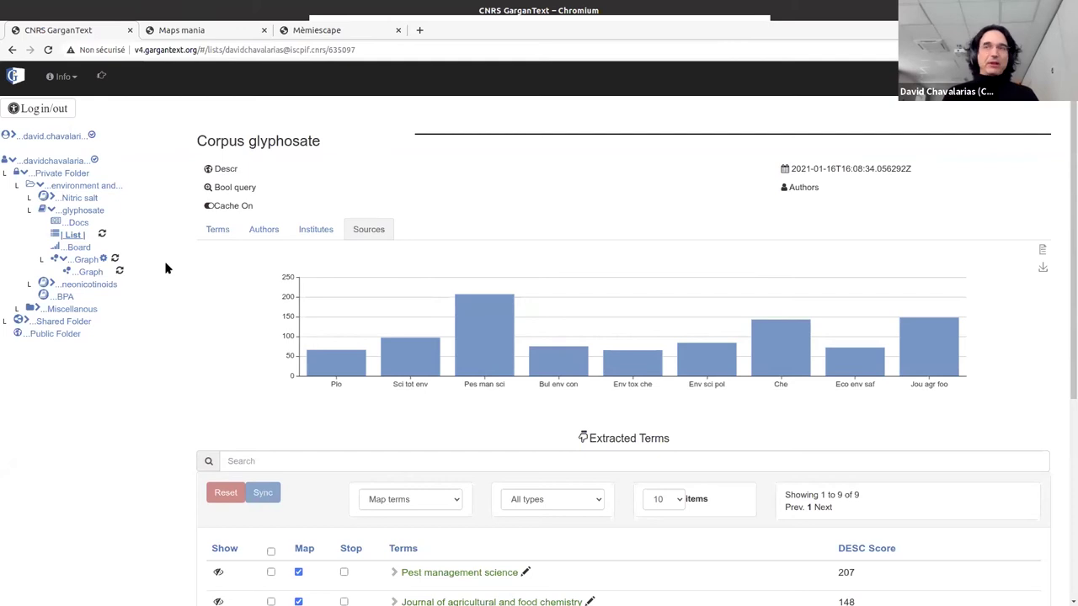
{"action": "left_click", "coordinate": [90, 277]}
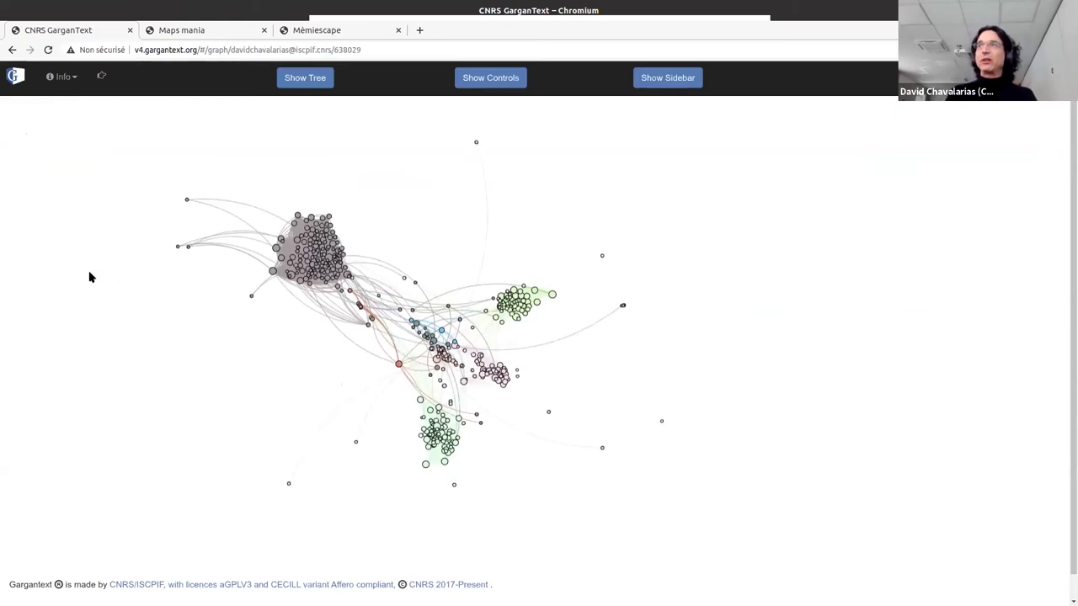
{"action": "mouse_move", "coordinate": [327, 255]}
{"action": "scroll", "coordinate": [327, 255], "scroll_direction": "up", "scroll_amount": 6}
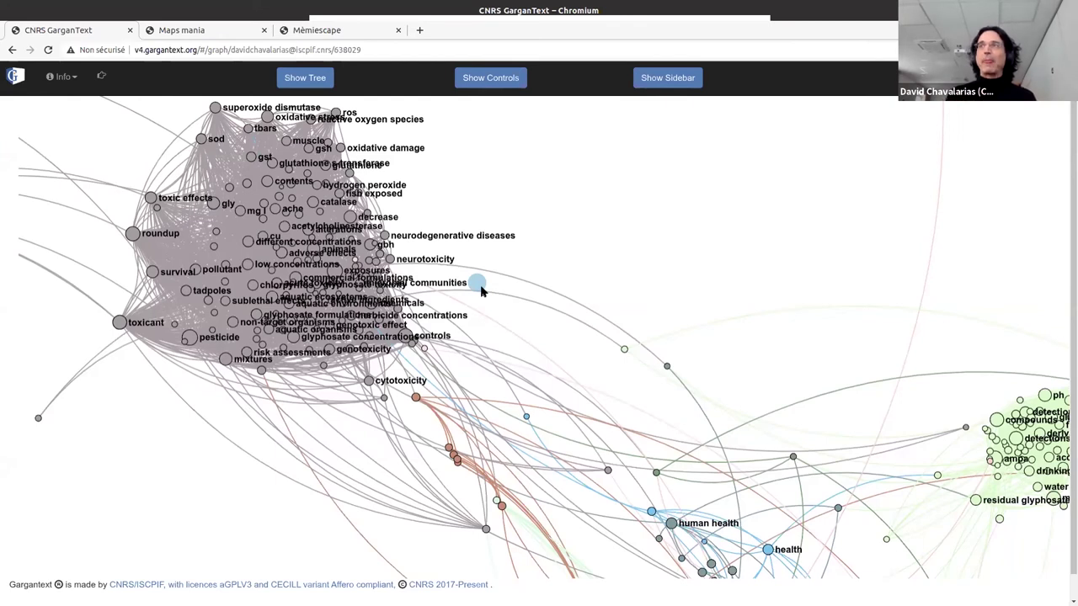
{"action": "scroll", "coordinate": [356, 317], "scroll_direction": "down", "scroll_amount": 2}
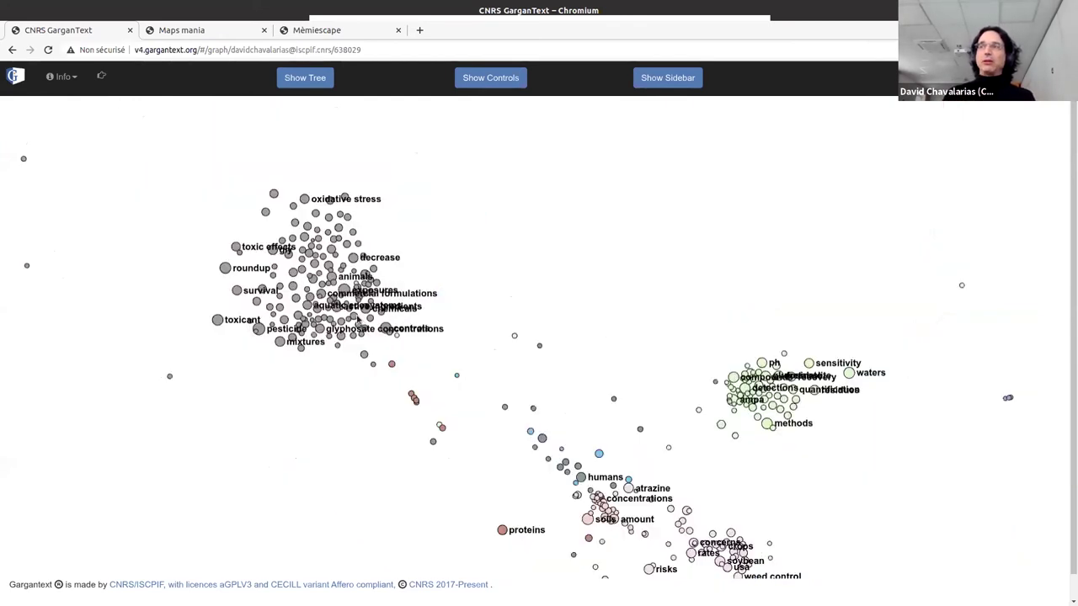
Step: Select the "toxicity mechanisms" term in the large grey cluster of the graph and review its related documents
{"action": "left_click_drag", "start_coordinate": [544, 233], "coordinate": [496, 188]}
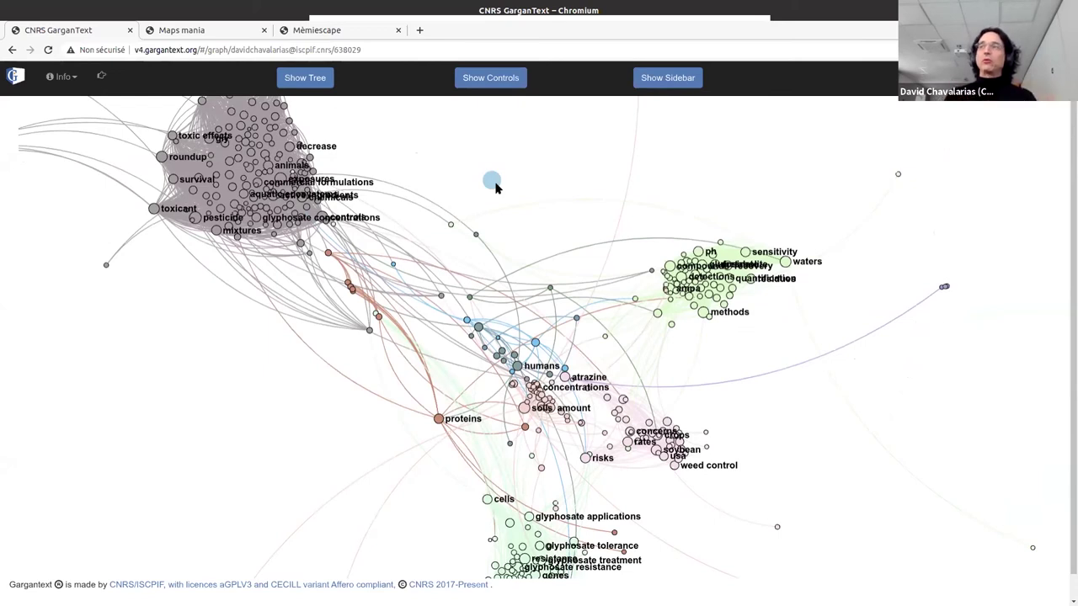
{"action": "scroll", "coordinate": [368, 367], "scroll_direction": "up", "scroll_amount": 3}
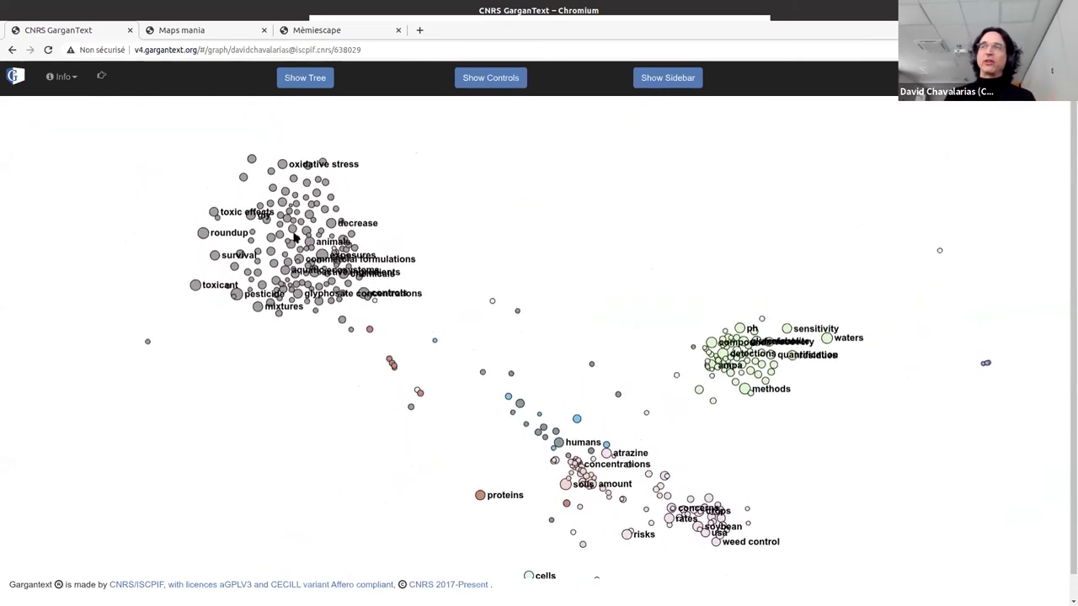
{"action": "scroll", "coordinate": [309, 252], "scroll_direction": "up", "scroll_amount": 3}
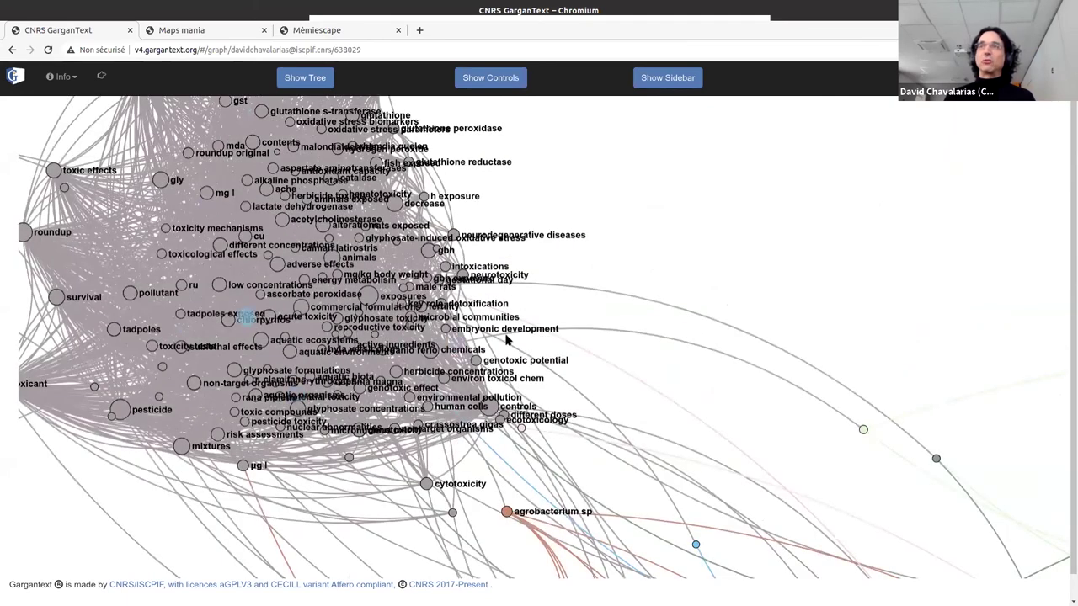
{"action": "left_click", "coordinate": [163, 235]}
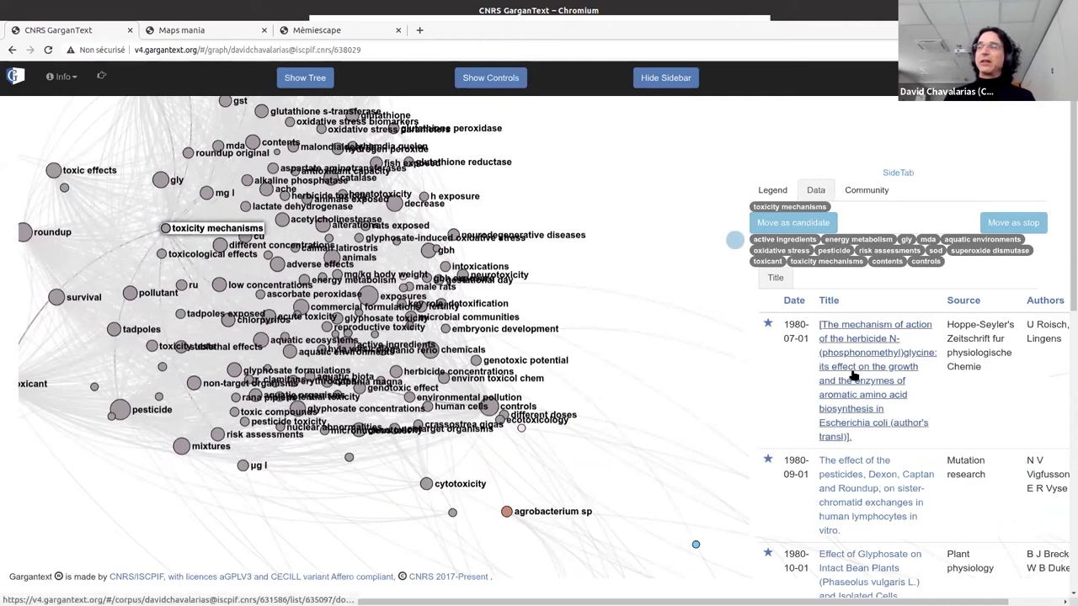
{"action": "scroll", "coordinate": [861, 471], "scroll_direction": "down", "scroll_amount": 2}
{"action": "scroll", "coordinate": [860, 354], "scroll_direction": "down", "scroll_amount": 1}
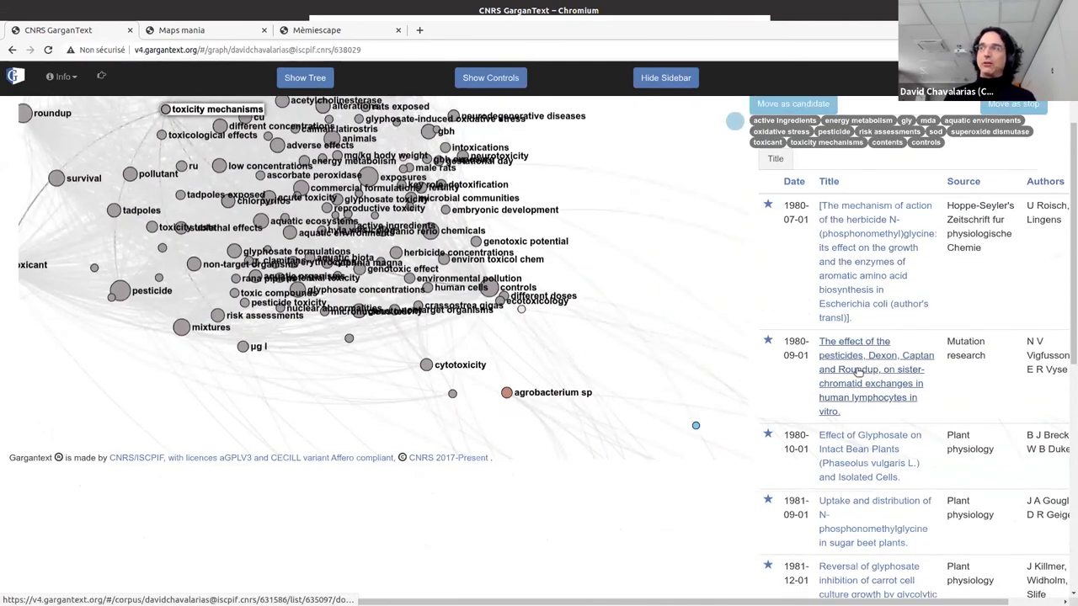
Step: Open the 1980 Mutation research document on the pesticides Dexon, Captan and Roundup, view its annotated abstract, and return to the graph
{"action": "left_click", "coordinate": [860, 360]}
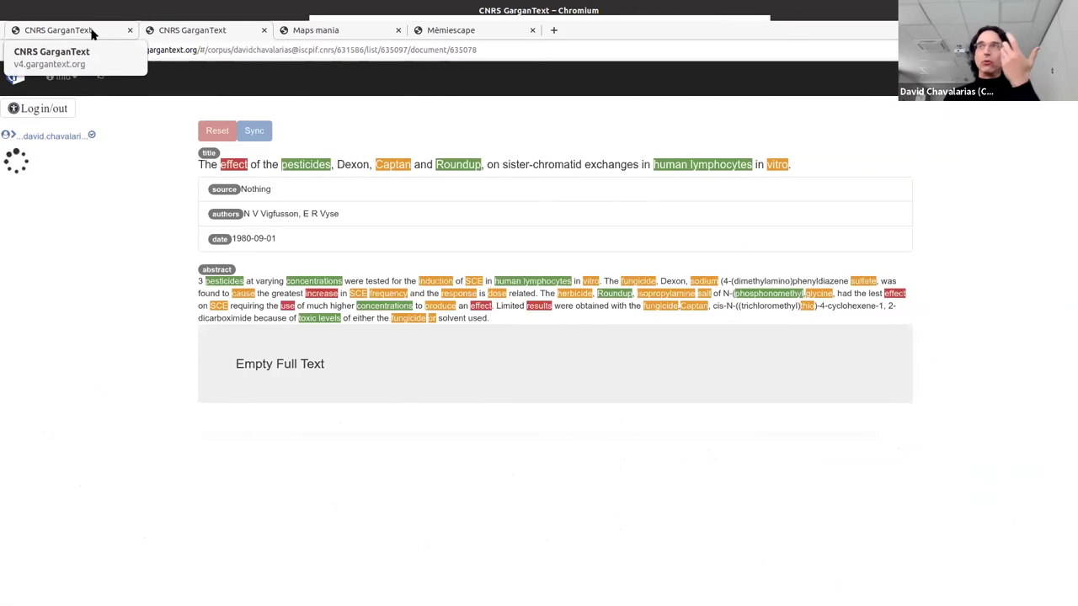
{"action": "left_click", "coordinate": [89, 32]}
{"action": "scroll", "coordinate": [373, 280], "scroll_direction": "down", "scroll_amount": 5}
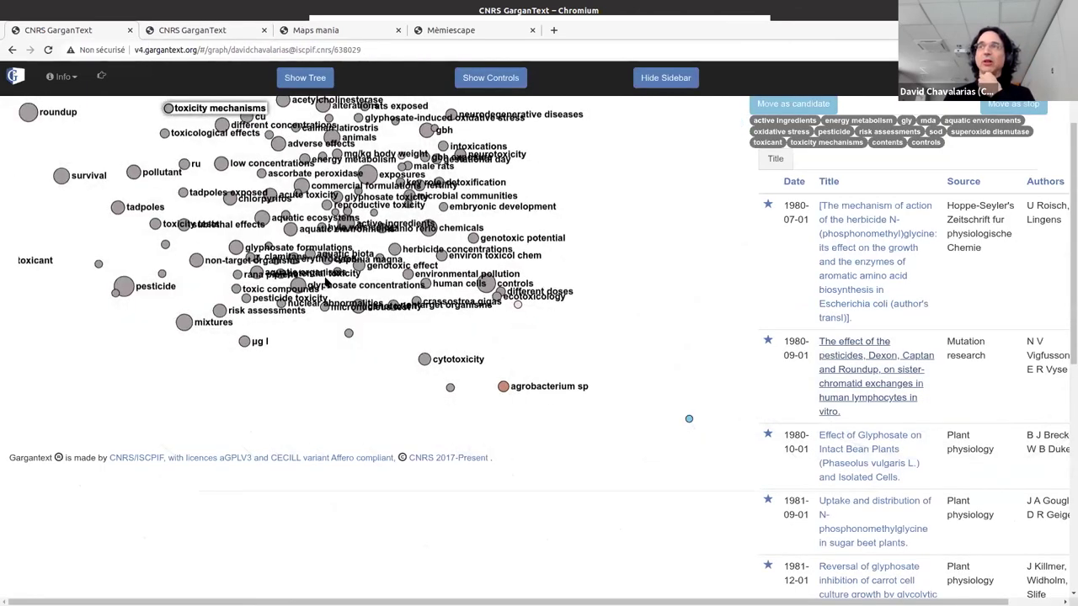